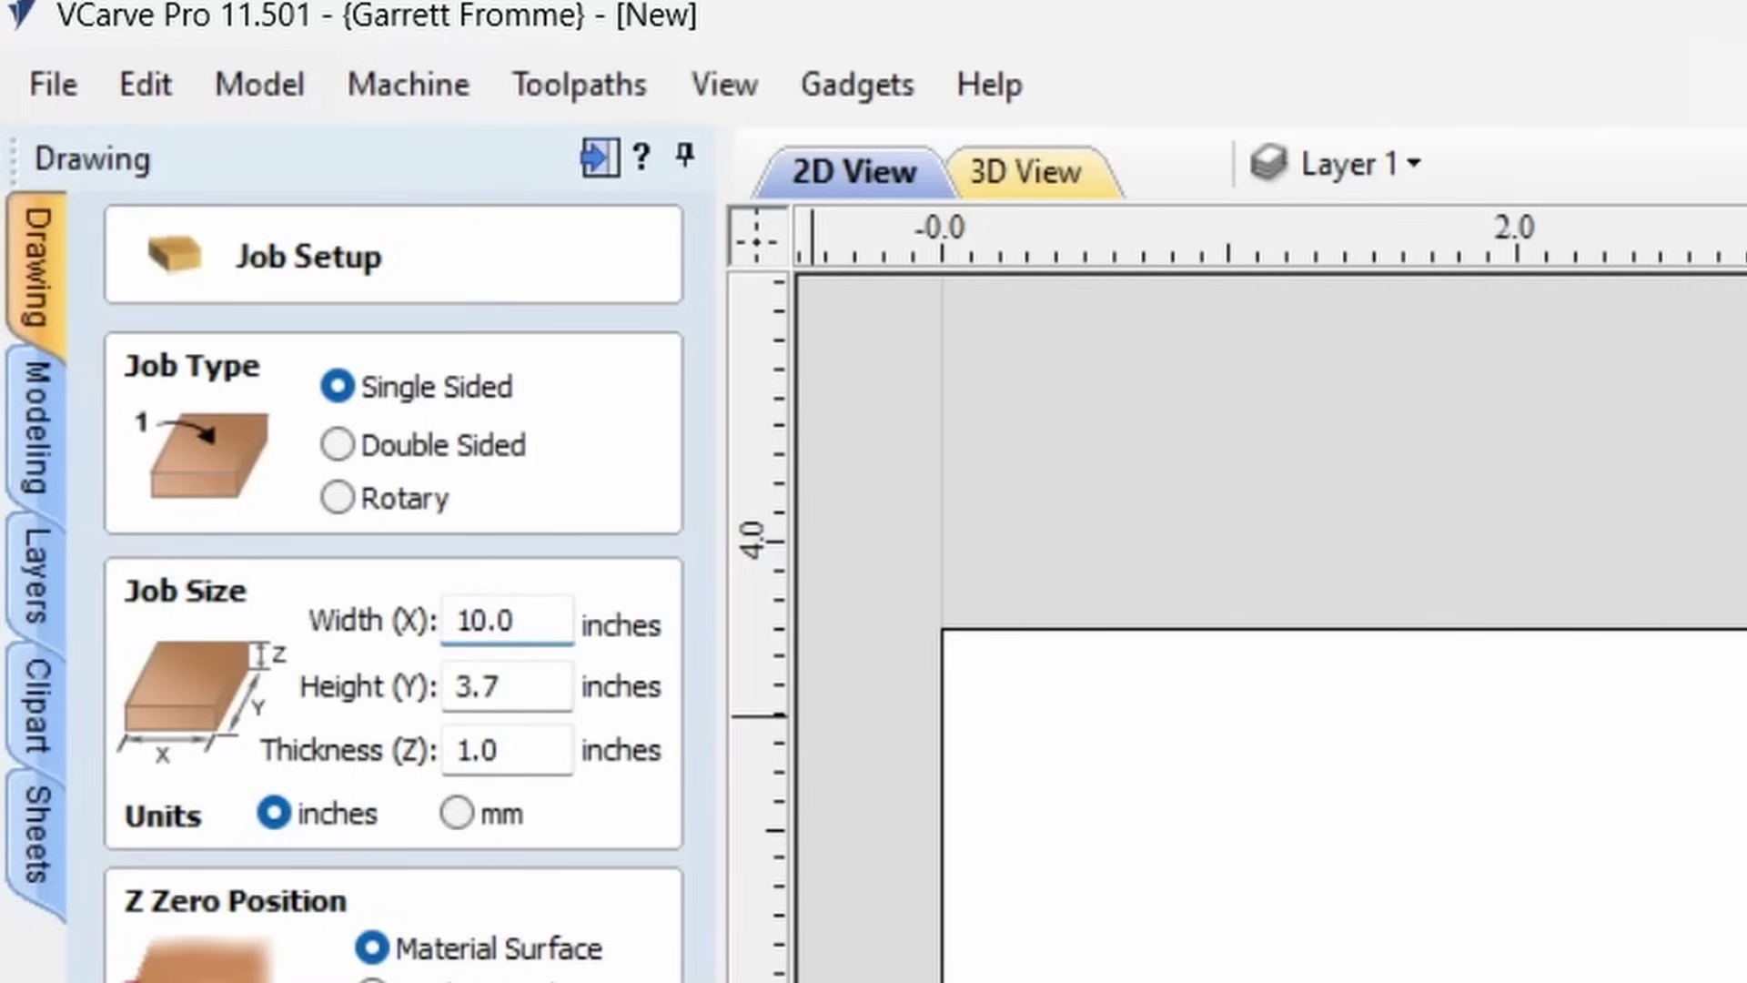
# - Confirm the single-sided 10 by 3.7 by 1 inch job and draw a square-cornered 10 by 3.7 inch rectangle along its edges
pyautogui.press('Return')
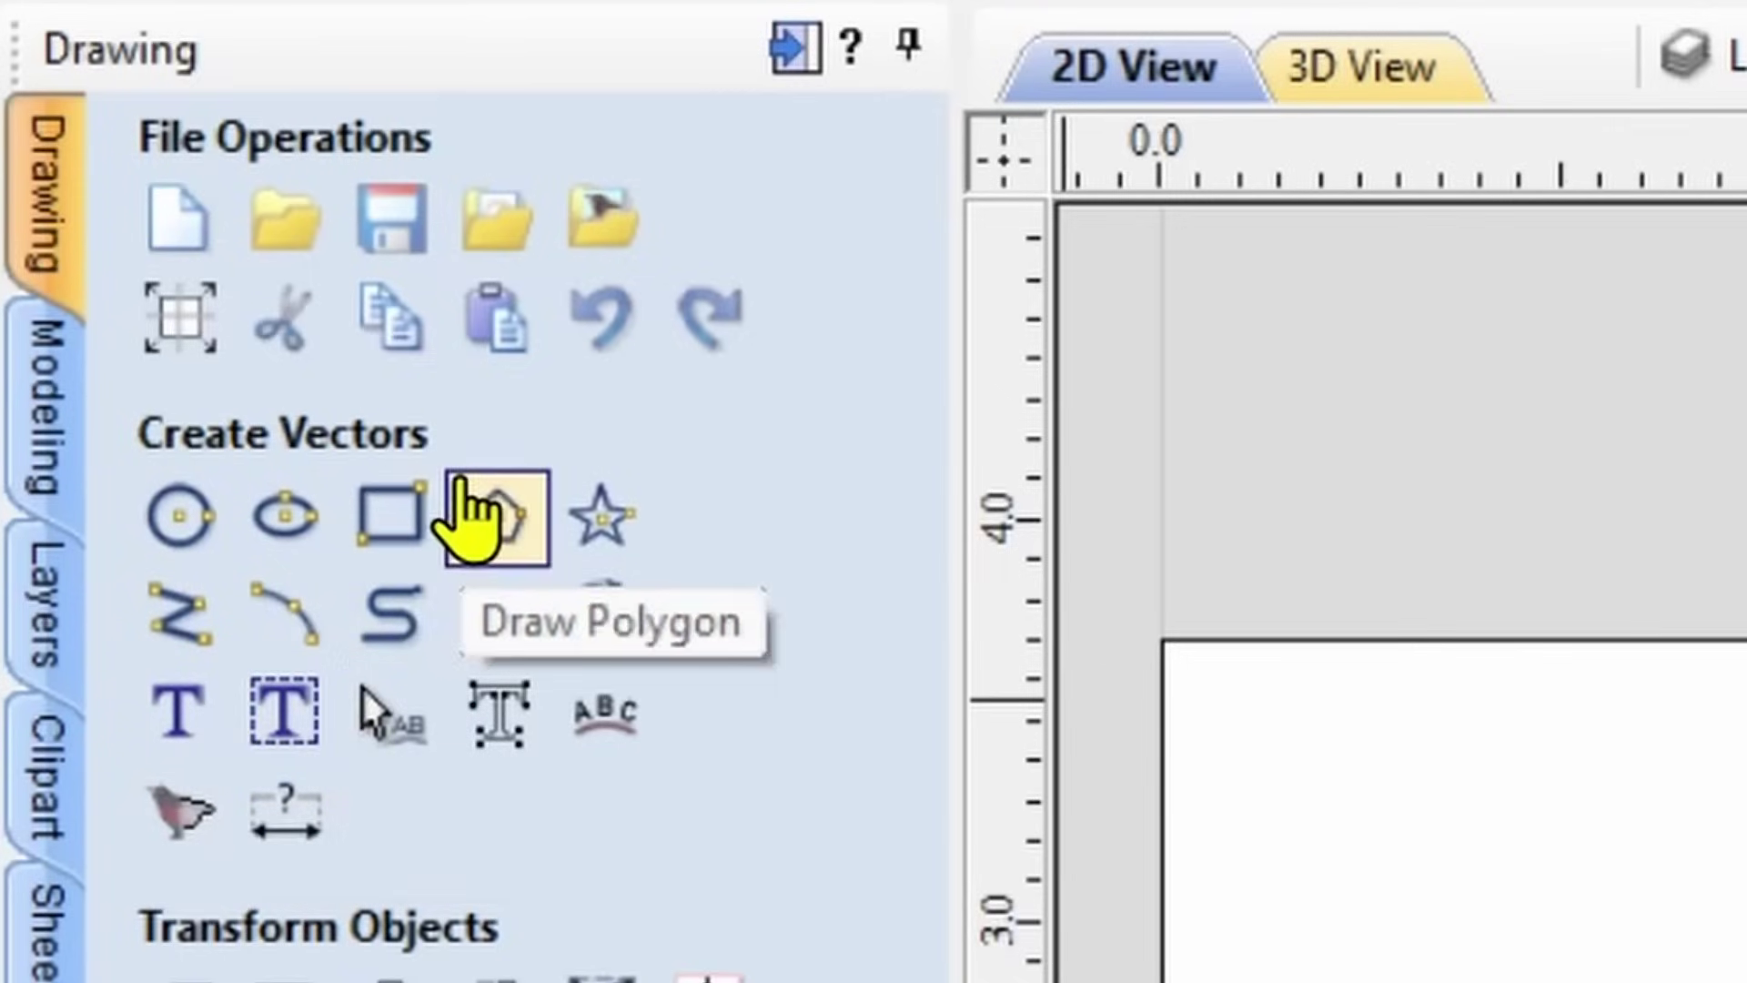
pyautogui.click(364, 535)
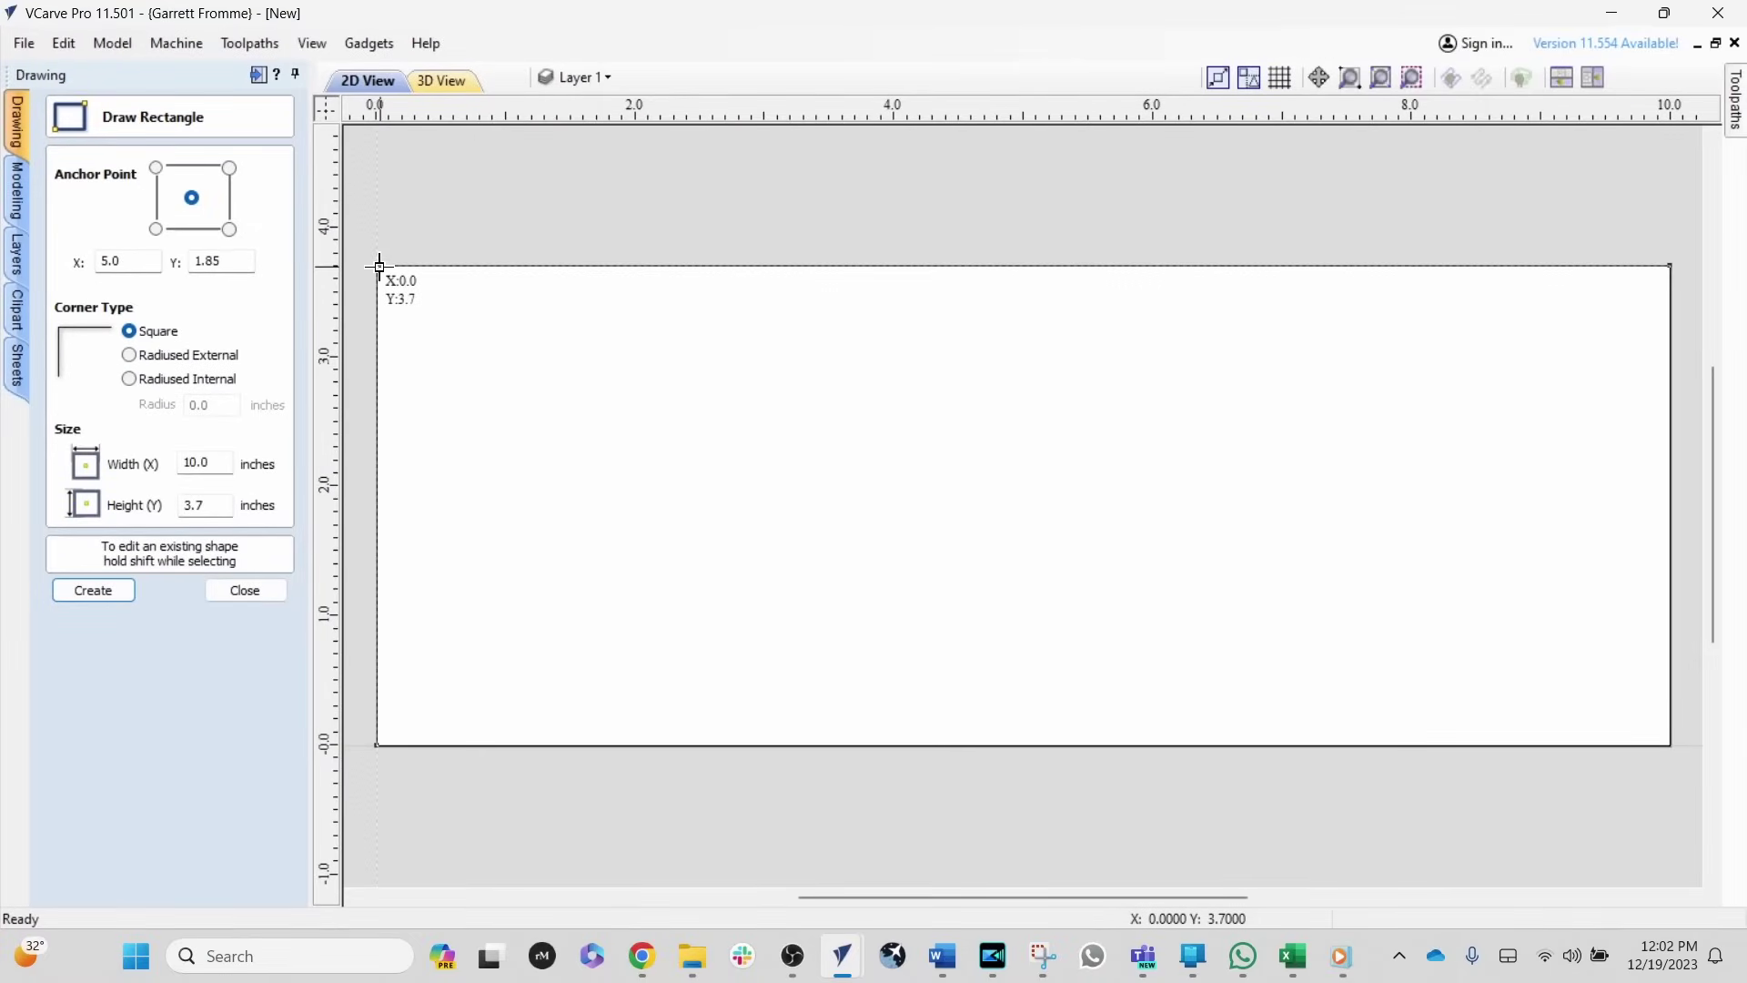
pyautogui.moveTo(379, 267); pyautogui.dragTo(433, 310)
pyautogui.moveTo(538, 374)
pyautogui.mouseDown()
pyautogui.moveTo(749, 461)
pyautogui.moveTo(1373, 622)
pyautogui.moveTo(1634, 751)
pyautogui.moveTo(1672, 741)
pyautogui.mouseUp()
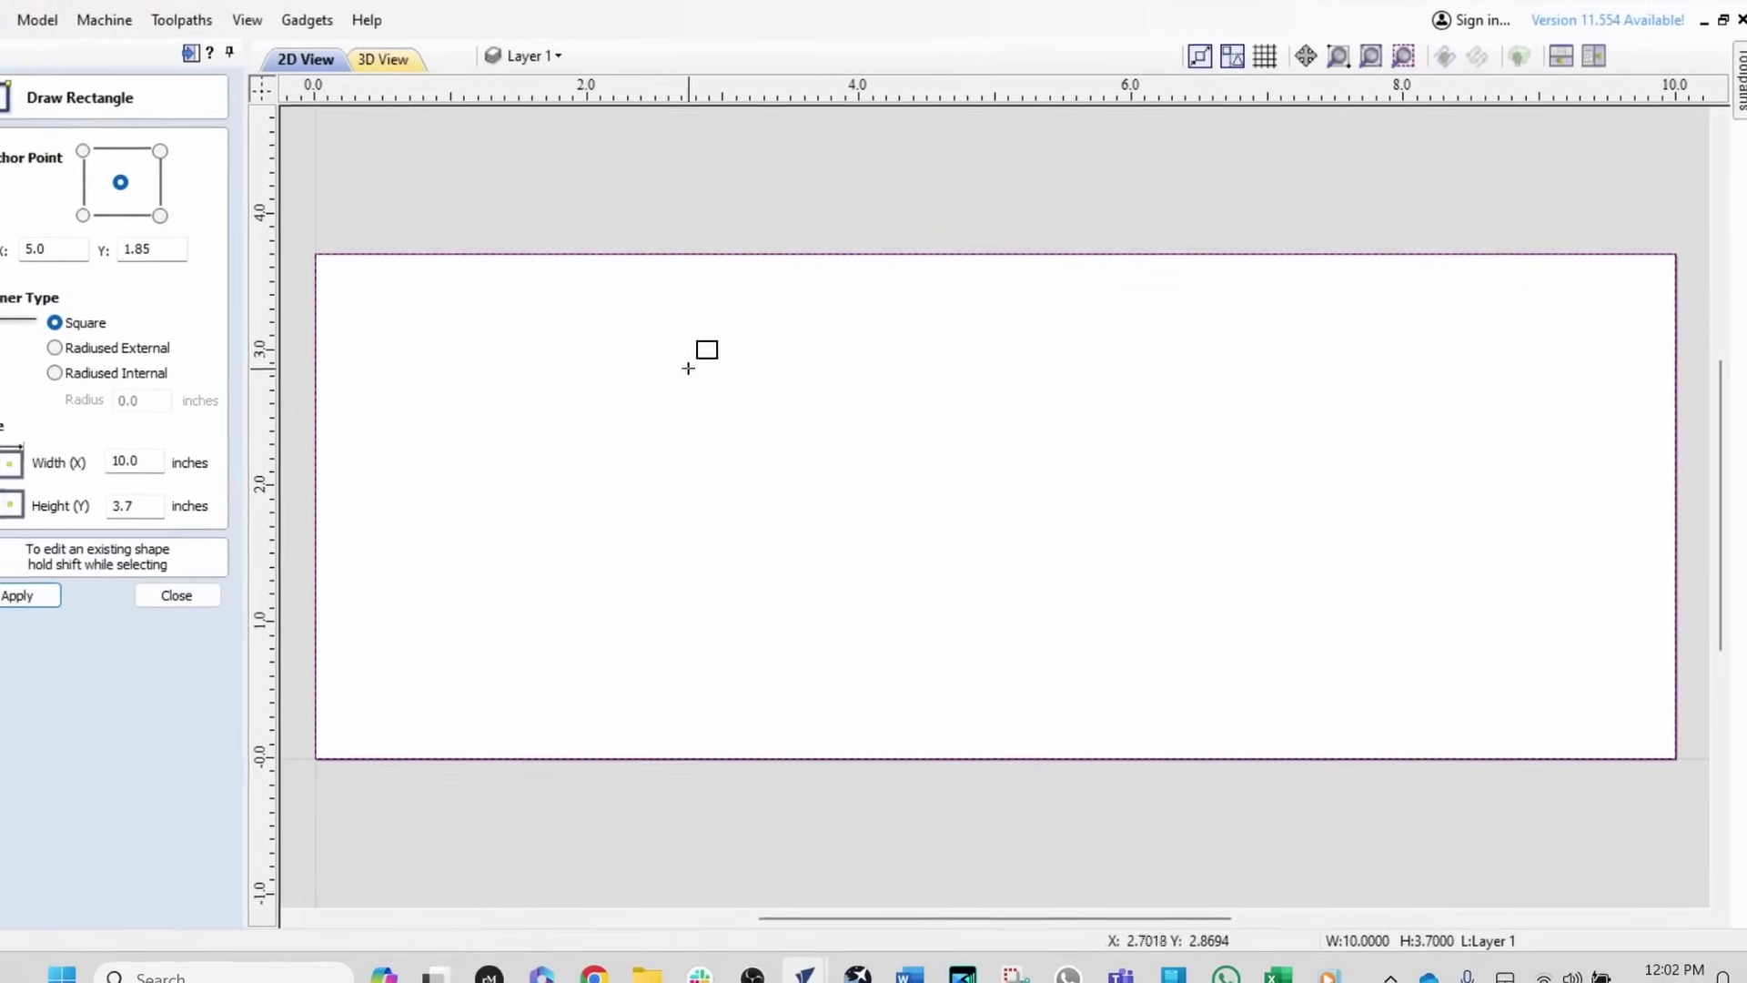
pyautogui.click(179, 596)
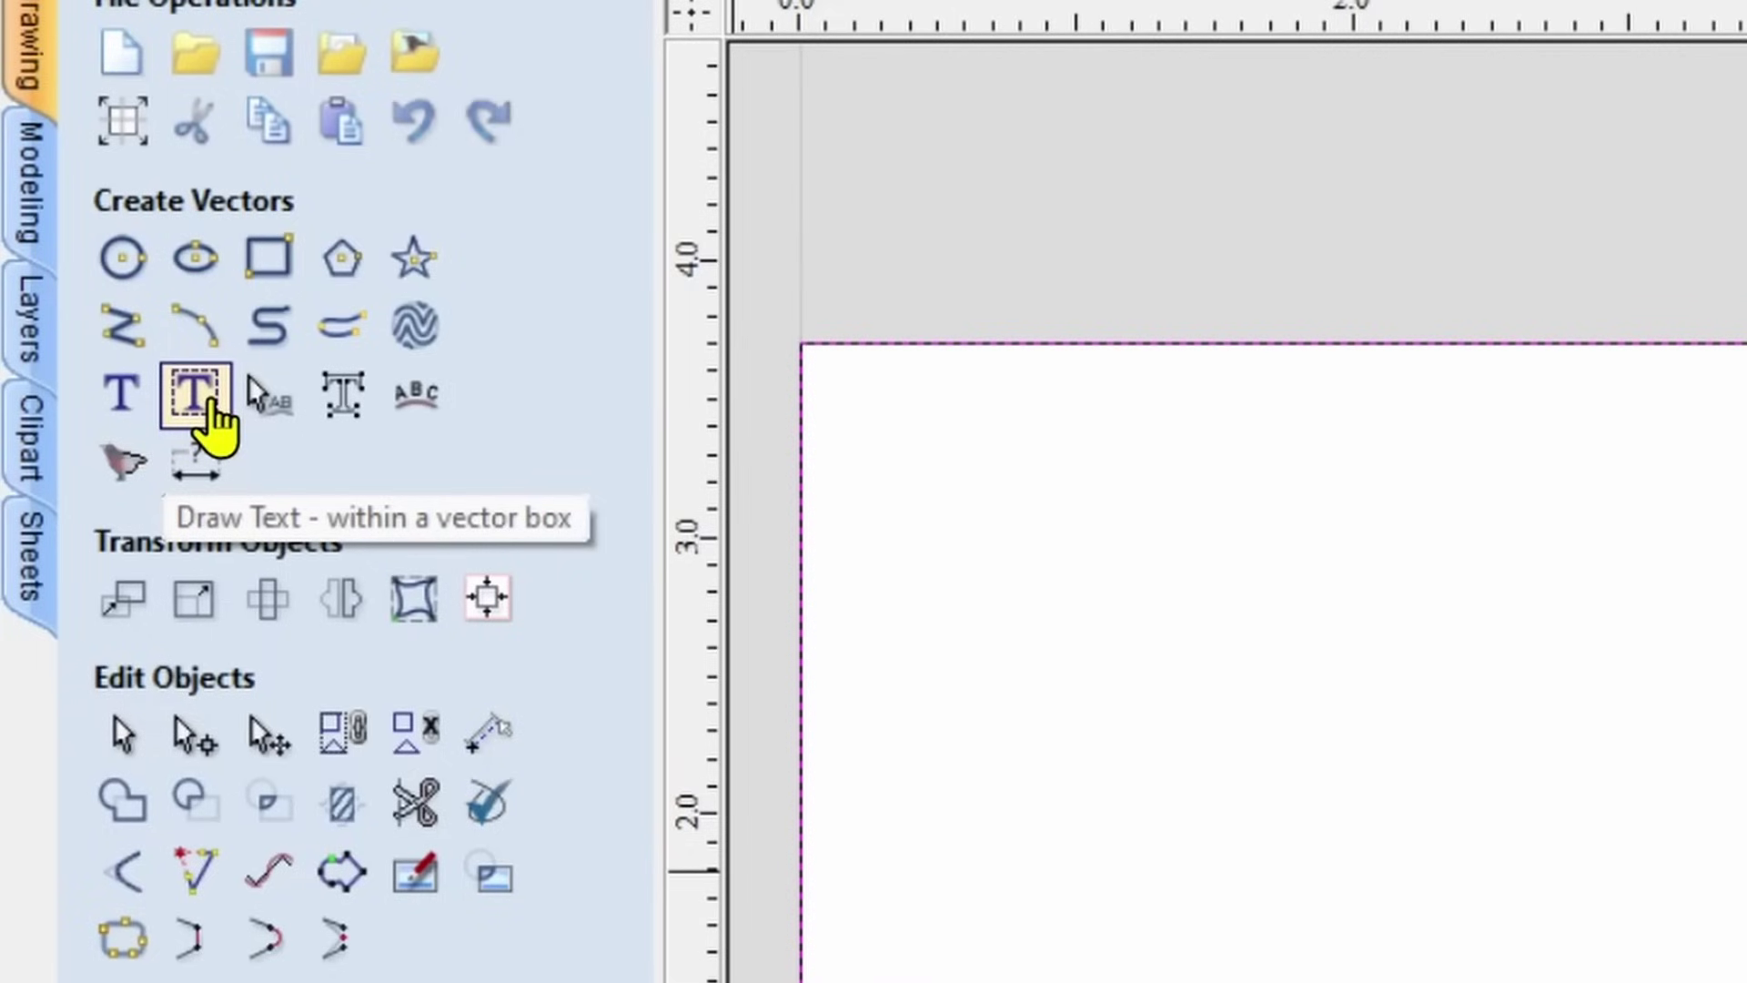
# - Start auto layout text within the rectangle and look through the TrueType fonts, keeping Vivaldi
pyautogui.click(214, 407)
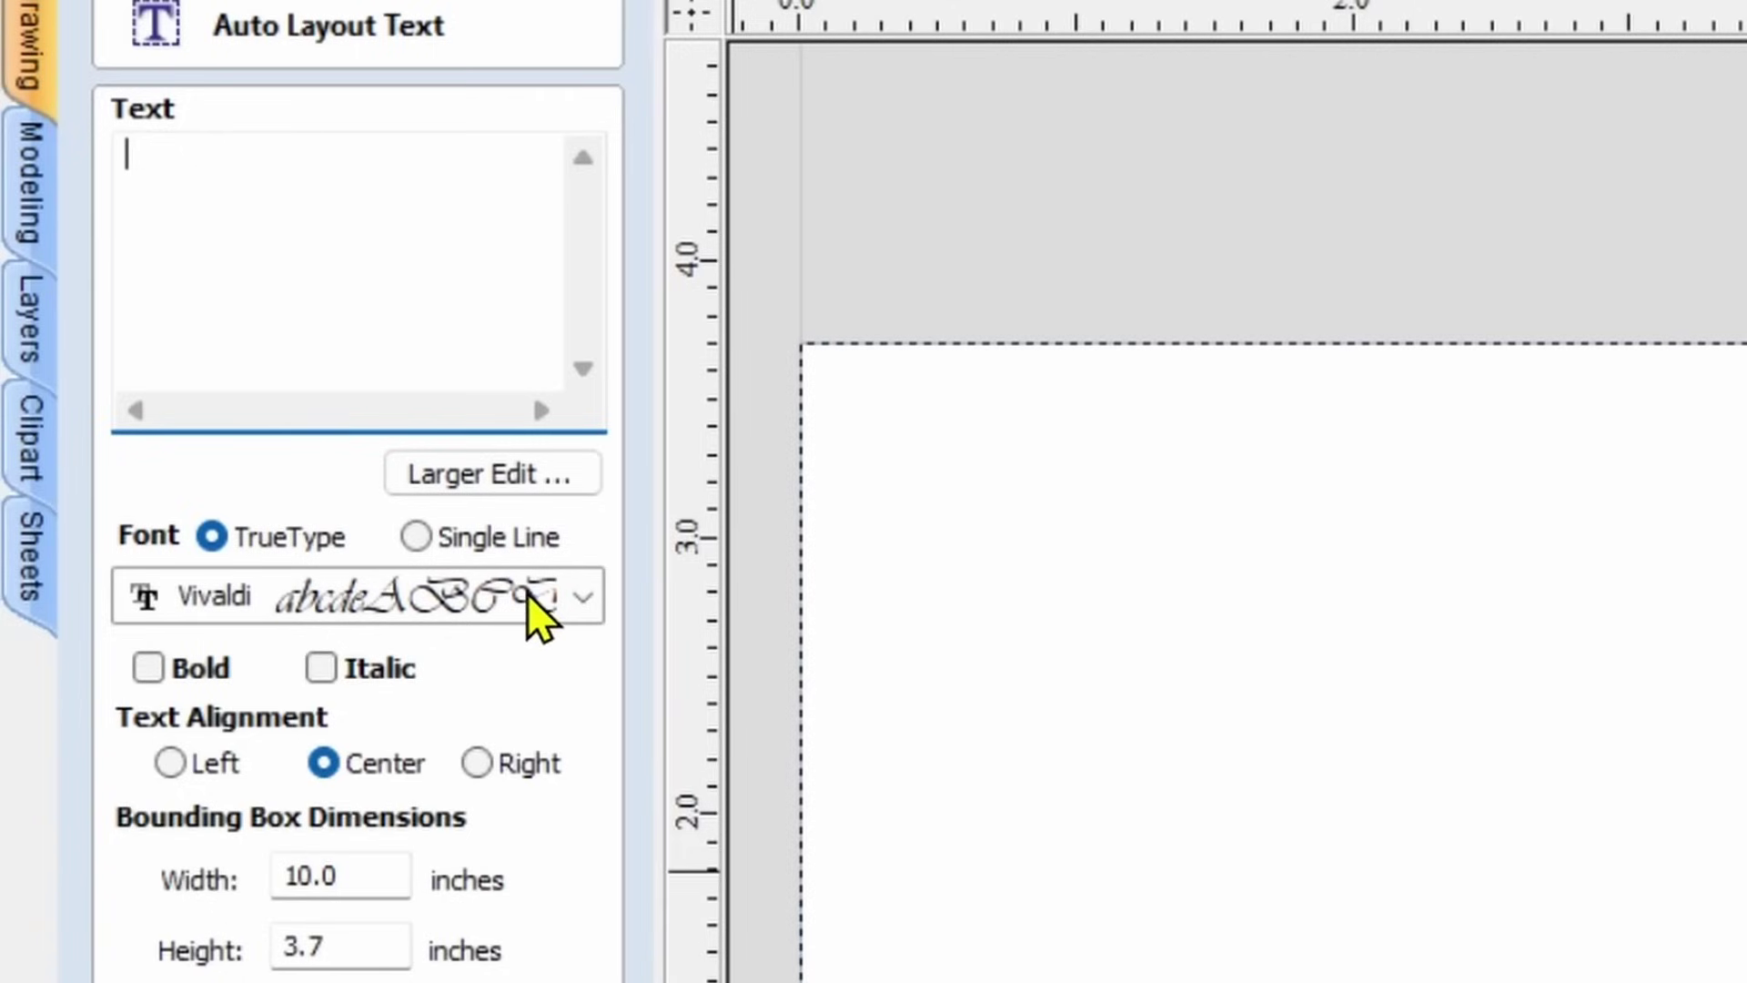
pyautogui.click(582, 596)
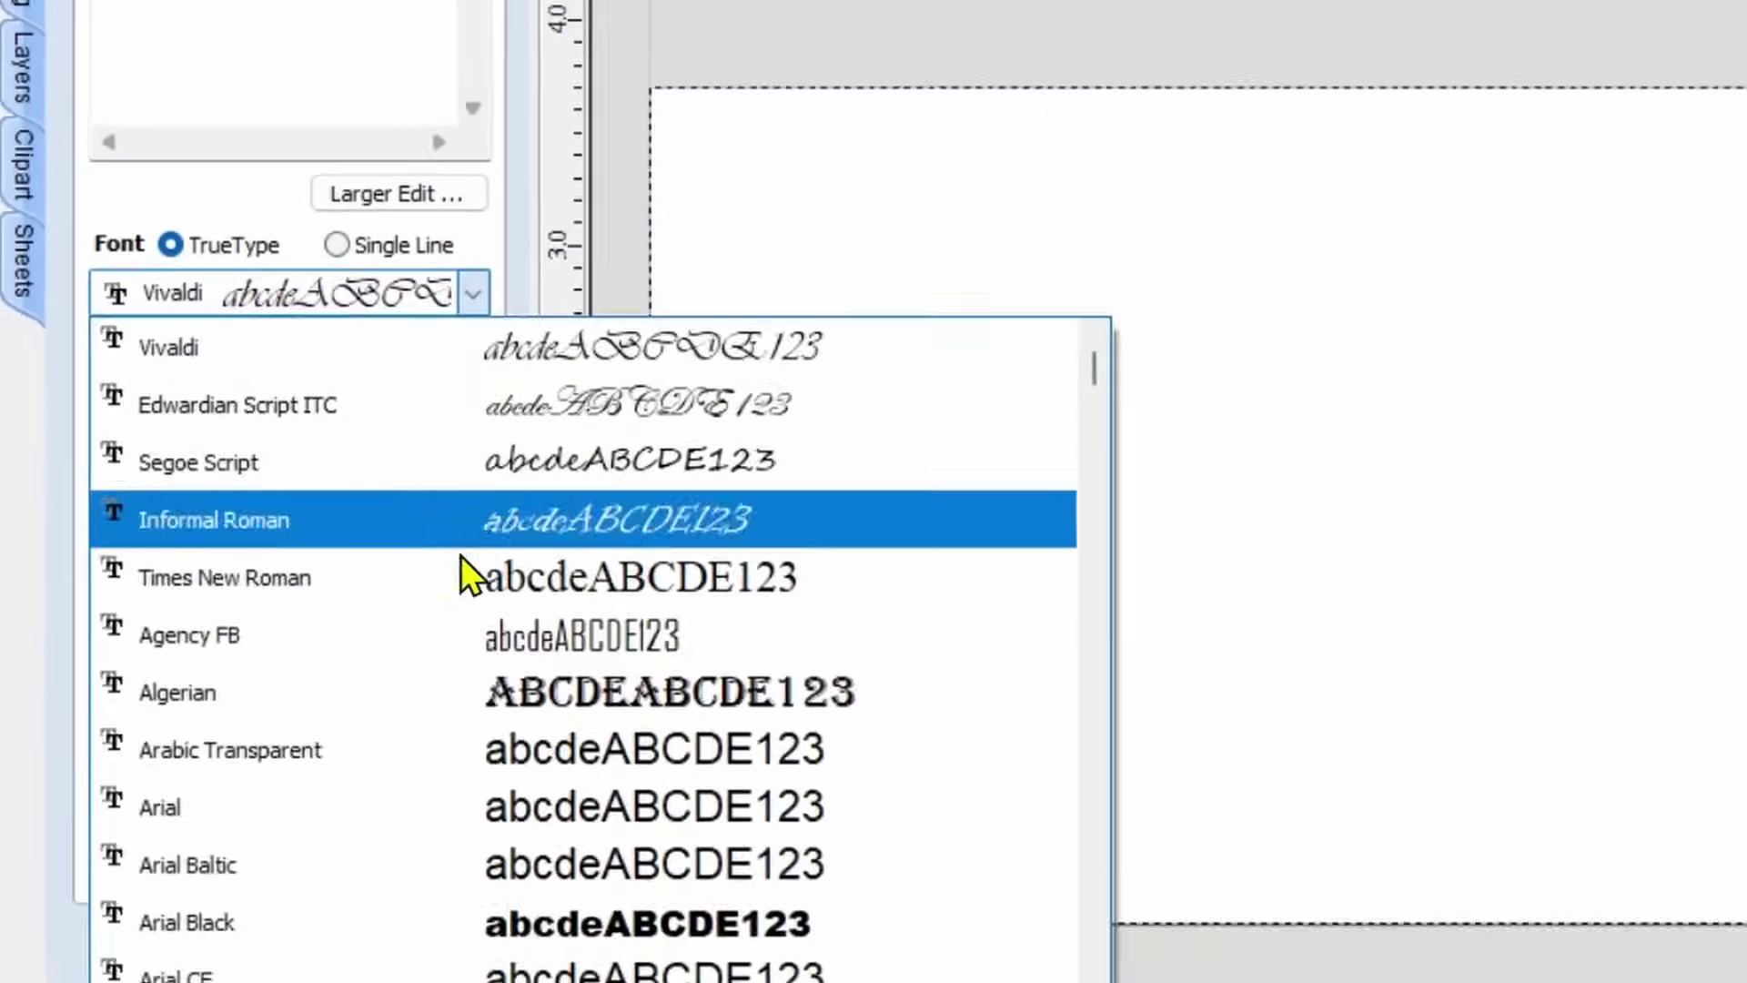
pyautogui.scroll(-12, 433, 584)
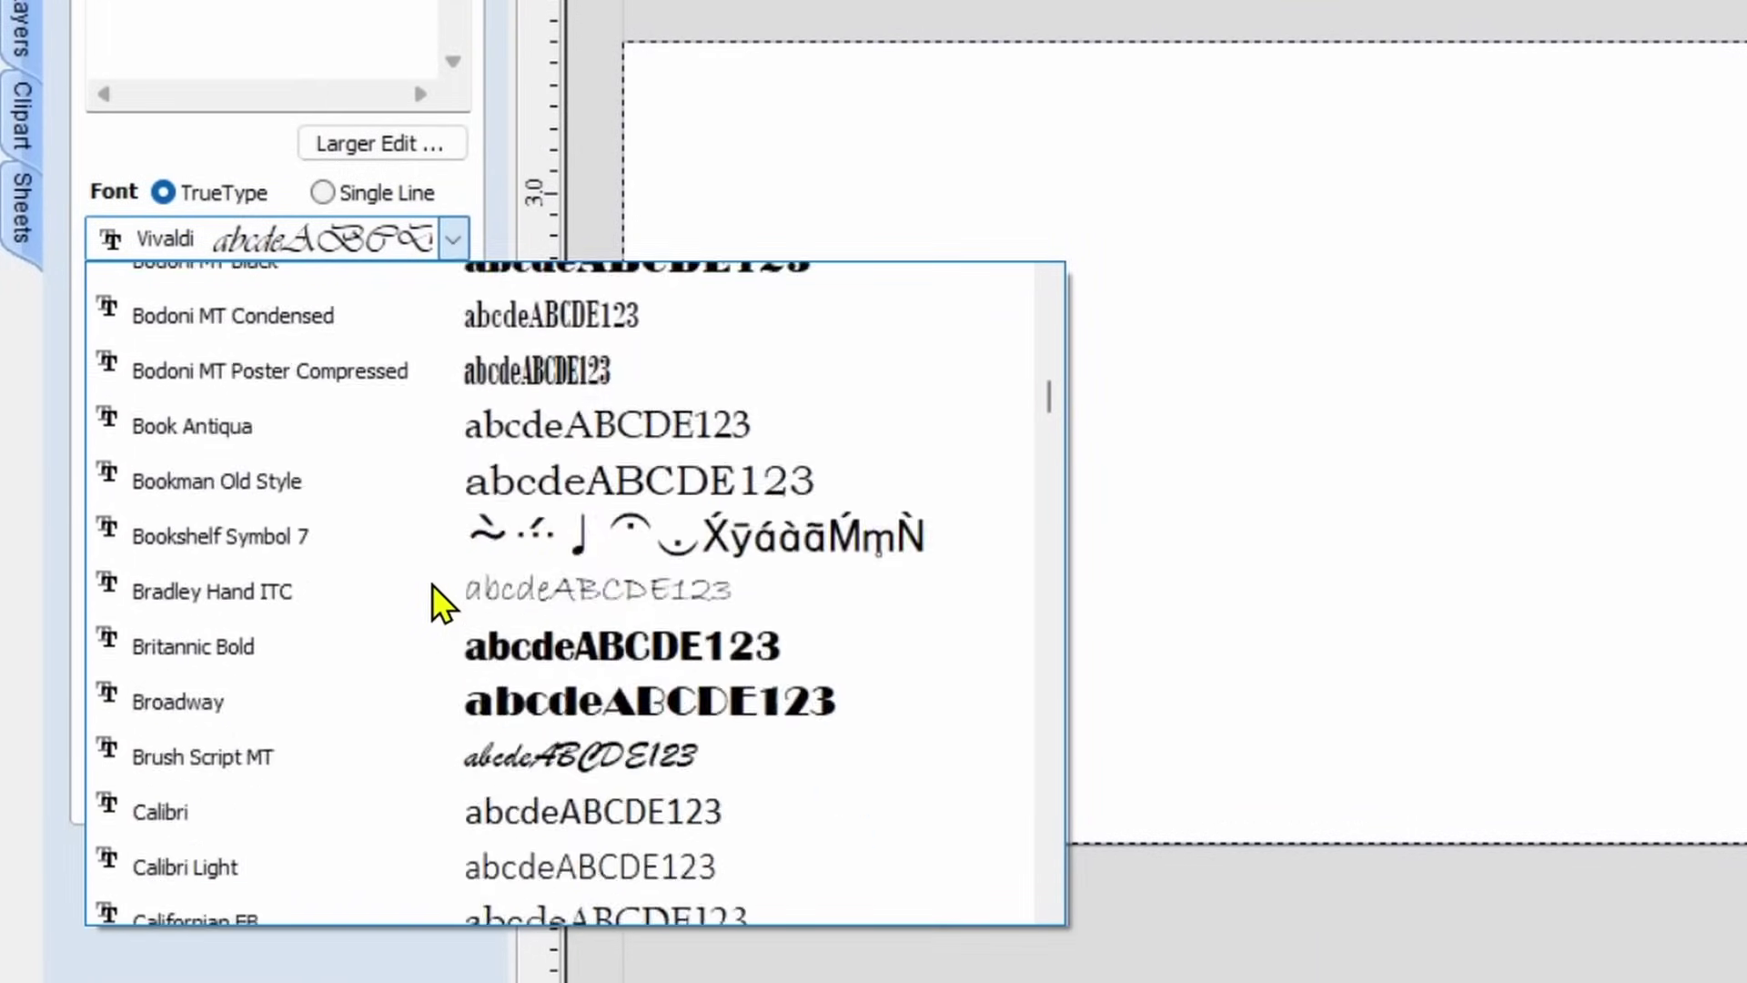
pyautogui.scroll(-20, 433, 584)
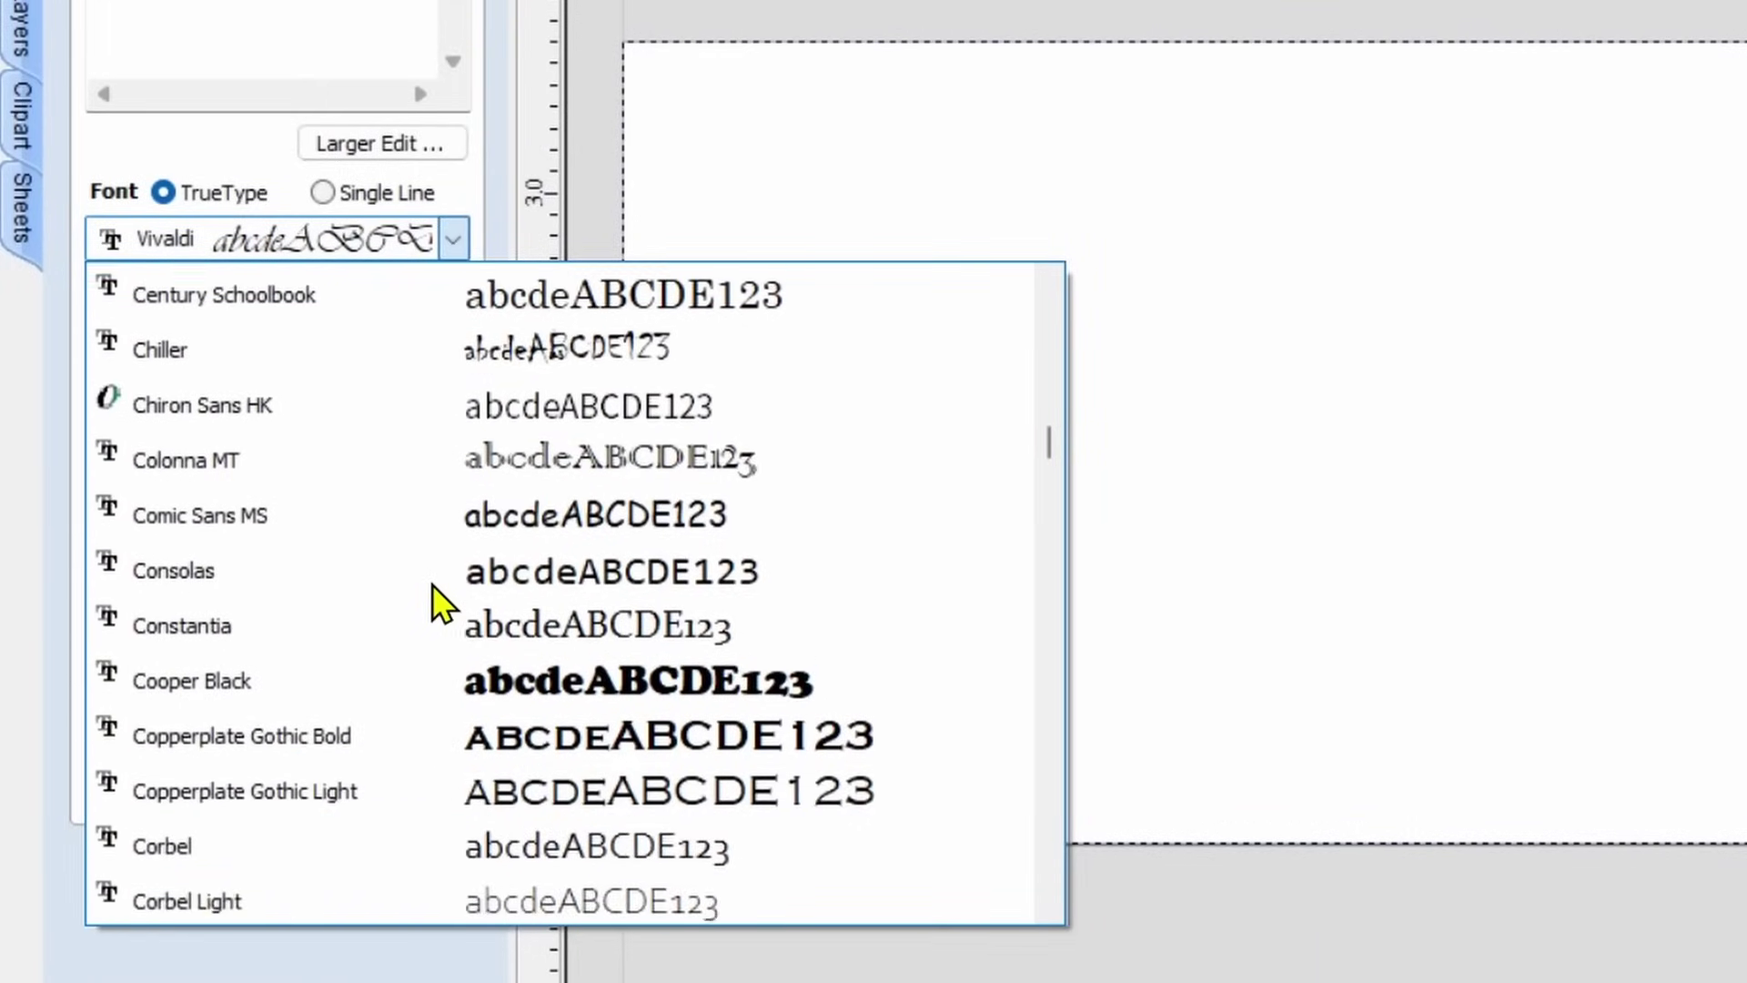
pyautogui.scroll(-6, 414, 618)
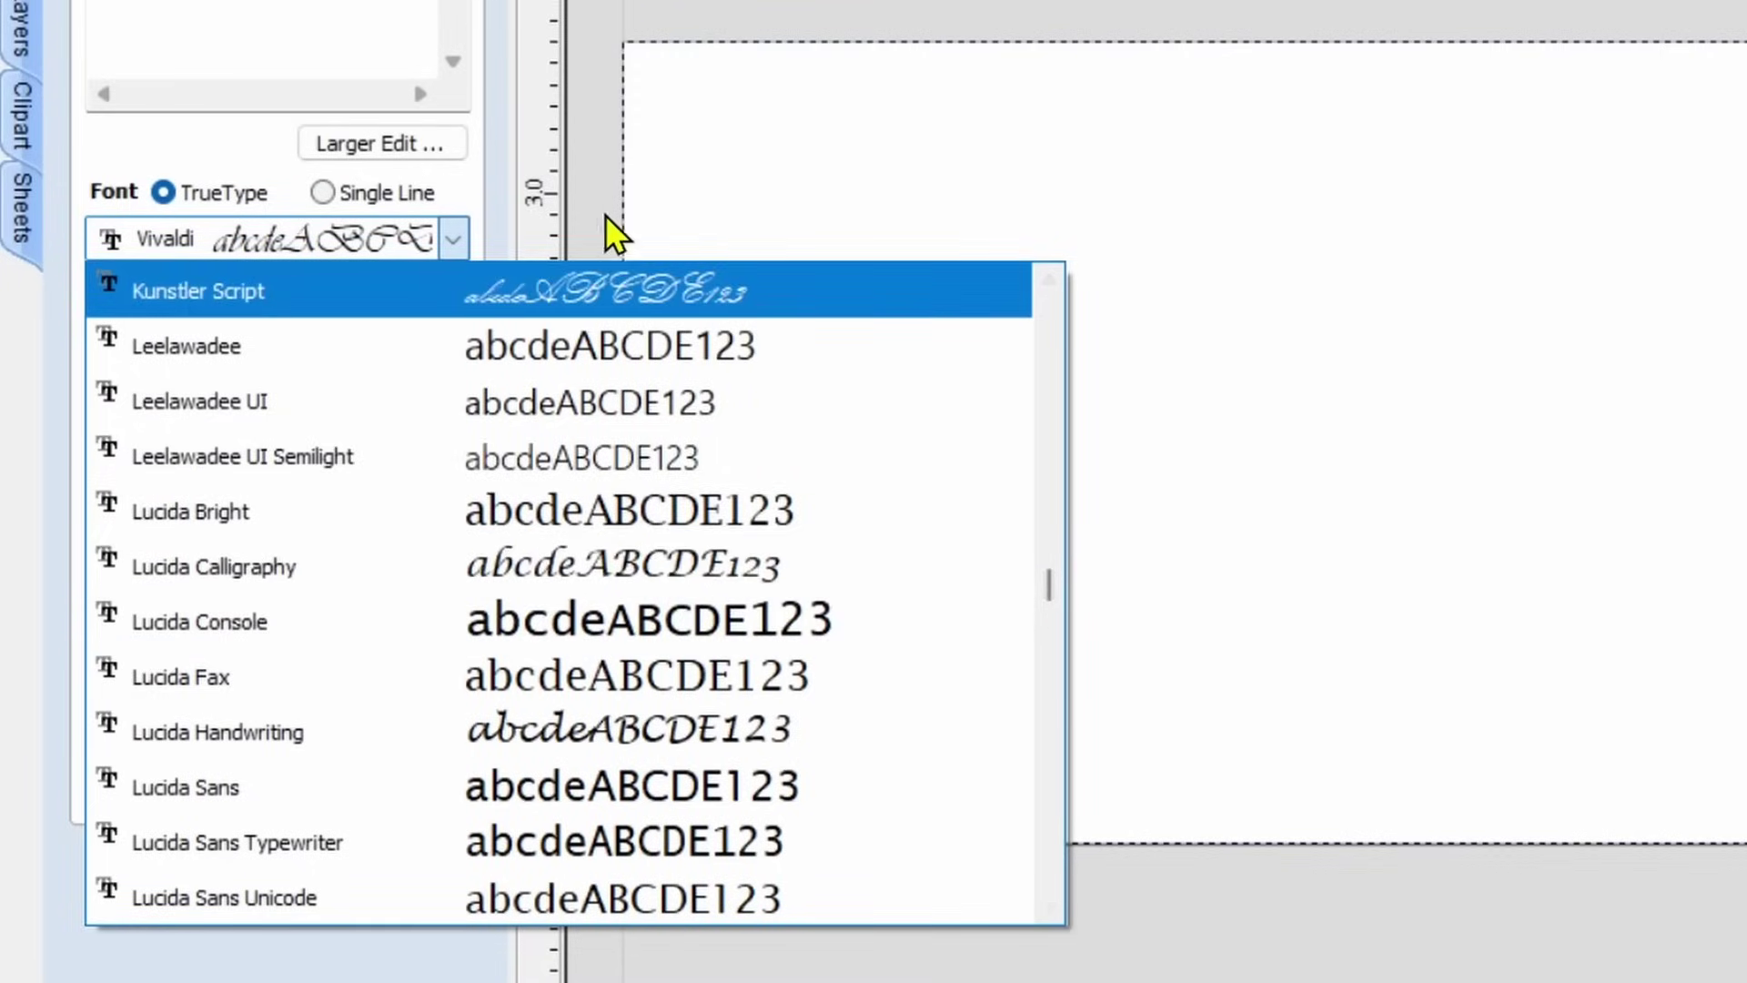
pyautogui.click(473, 162)
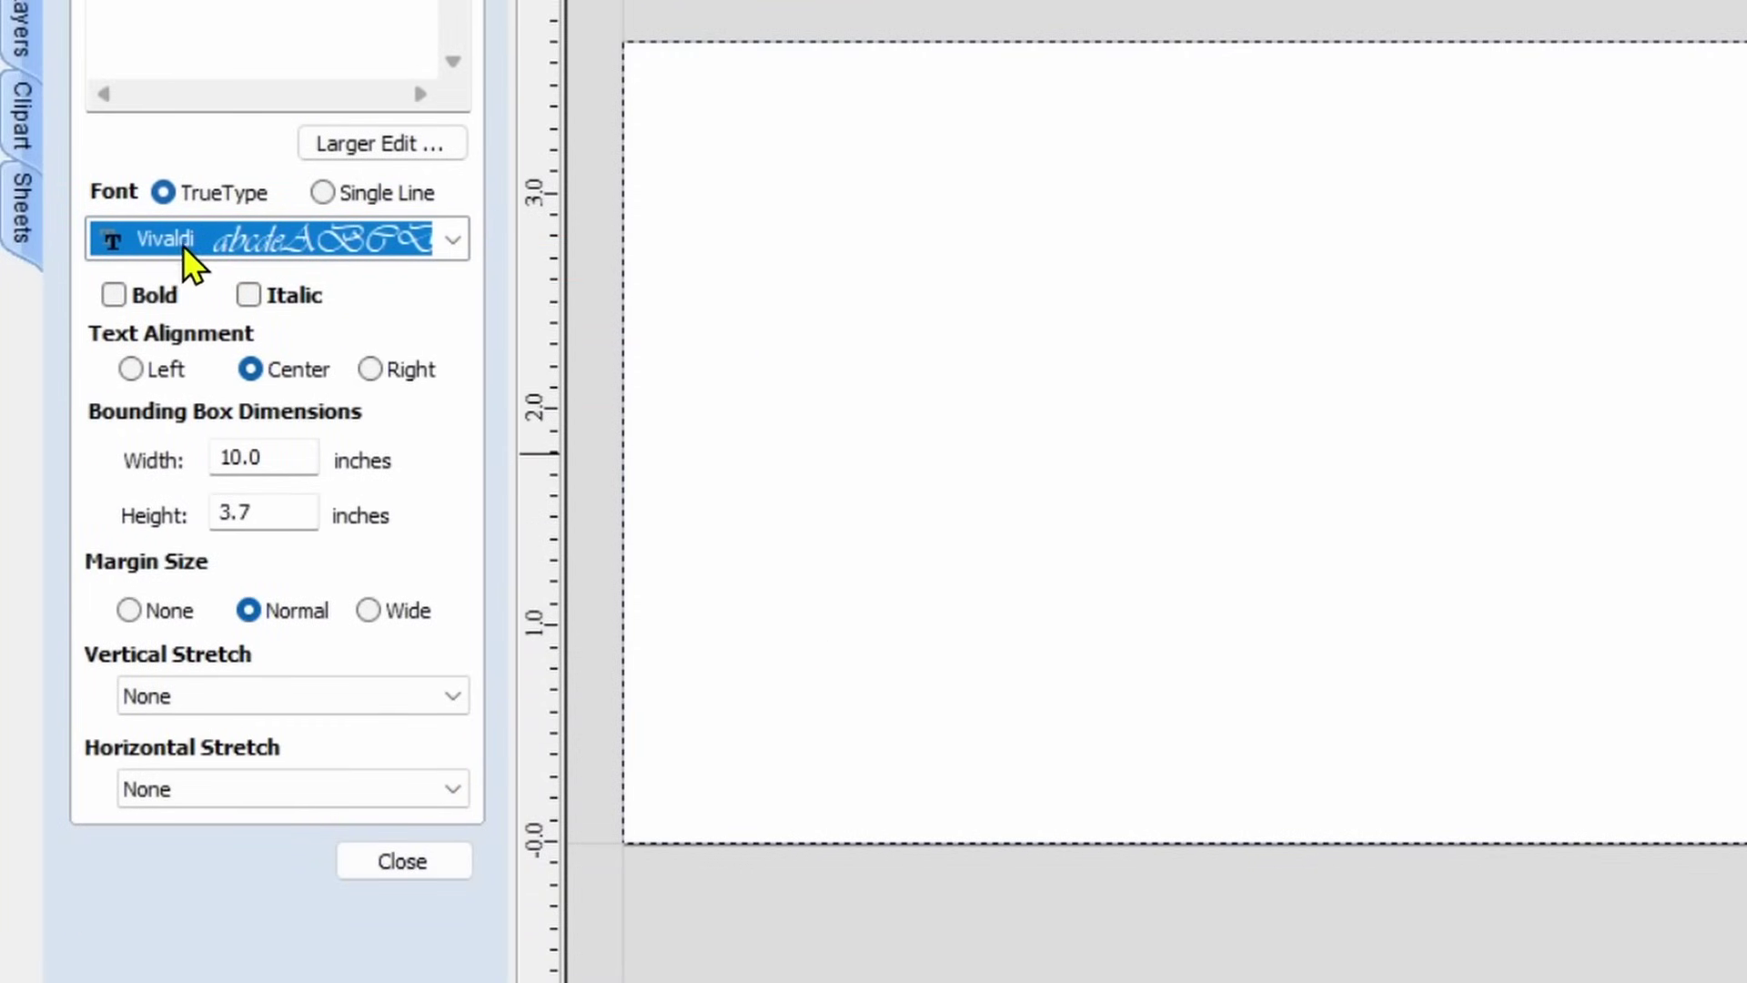
pyautogui.click(167, 40)
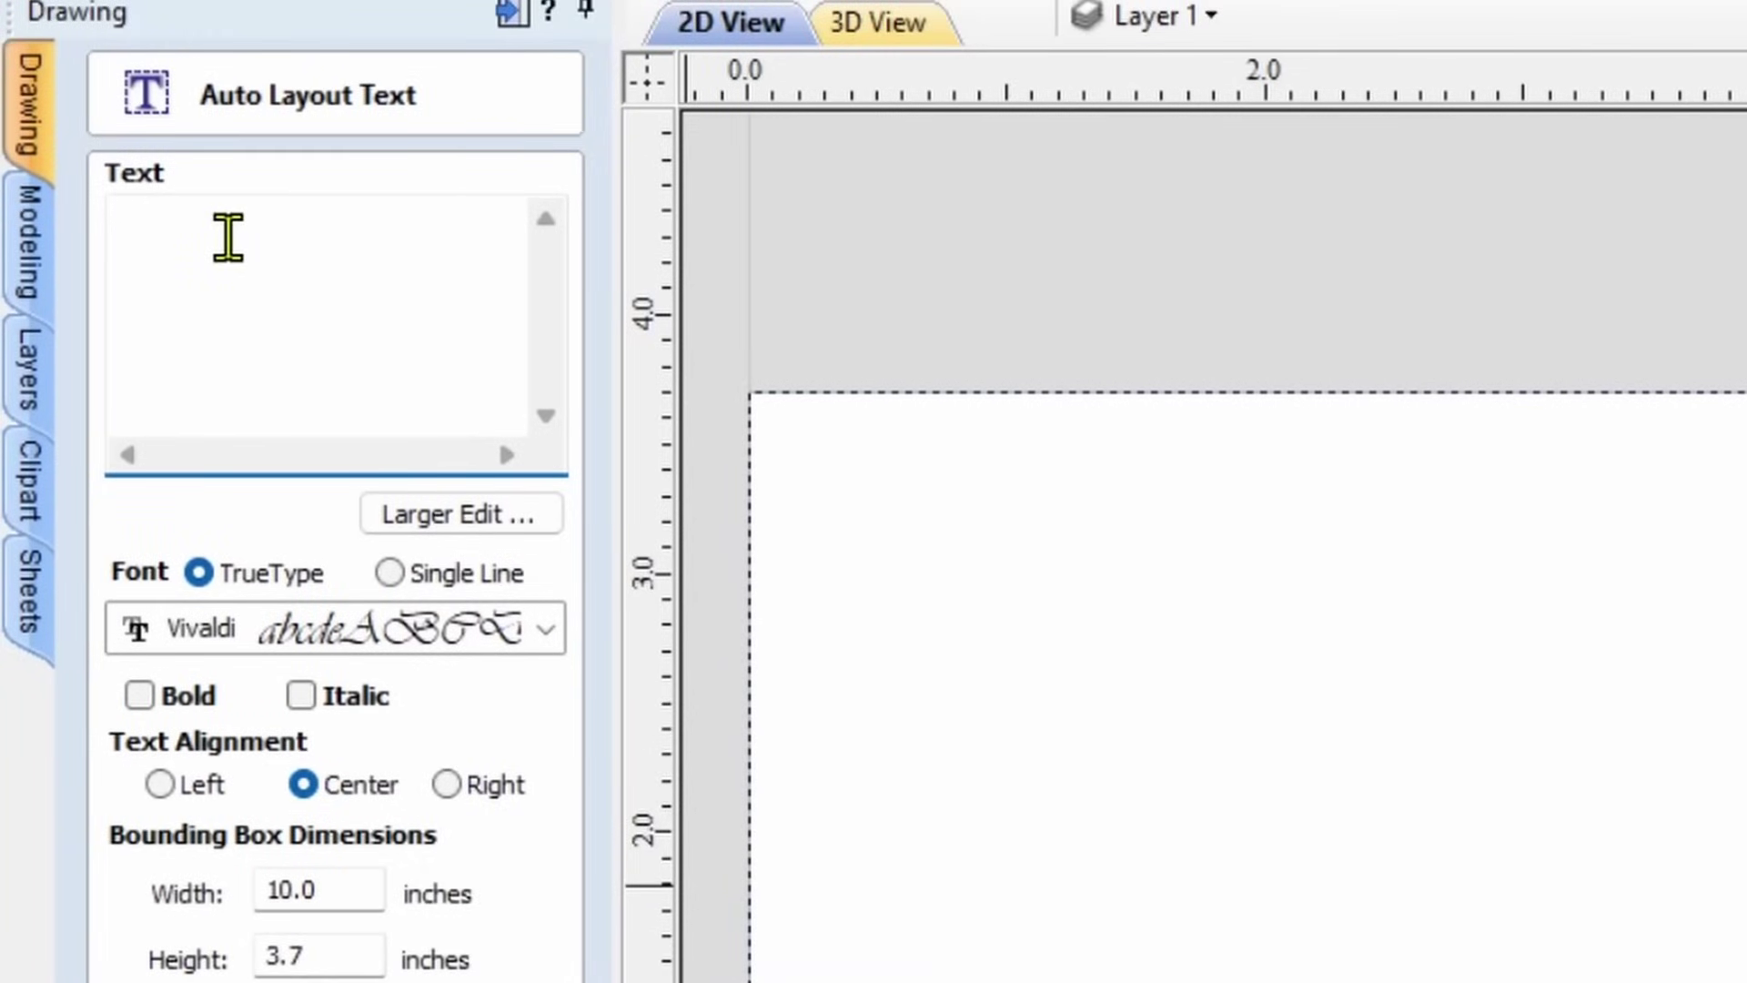
# - Enter the first name as the layout text and set its font to Edwardian Script ITC
pyautogui.write('Ju')
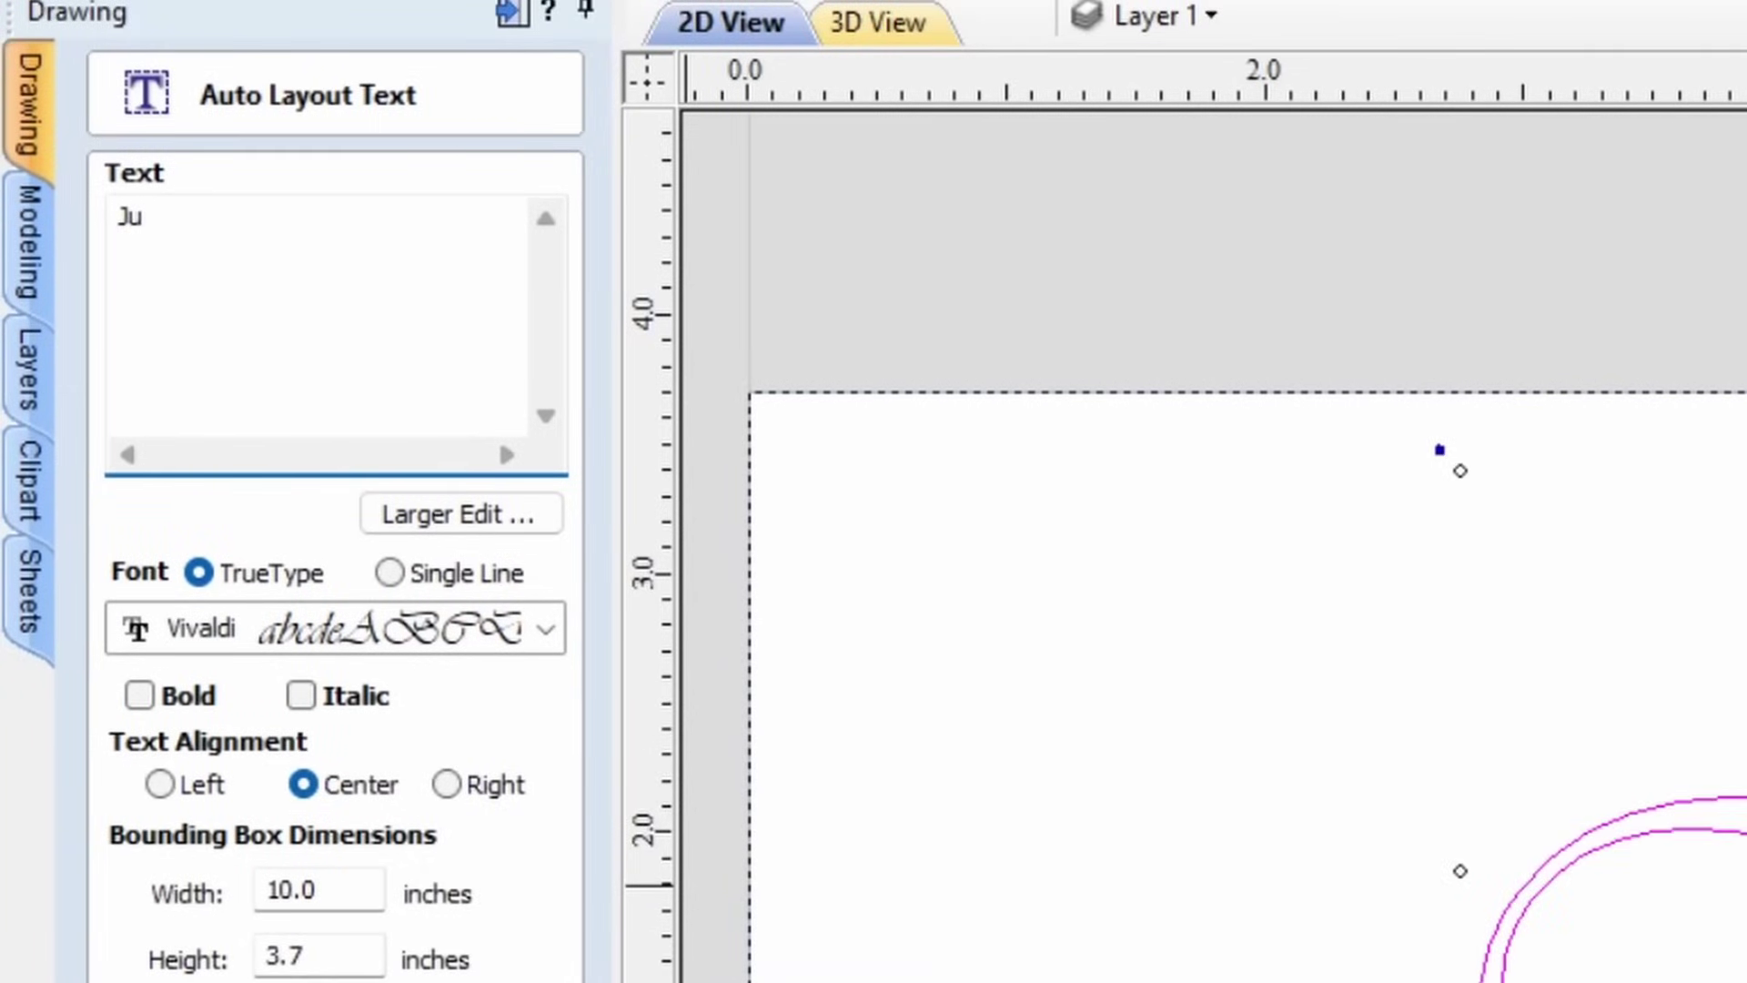
pyautogui.write('lian')
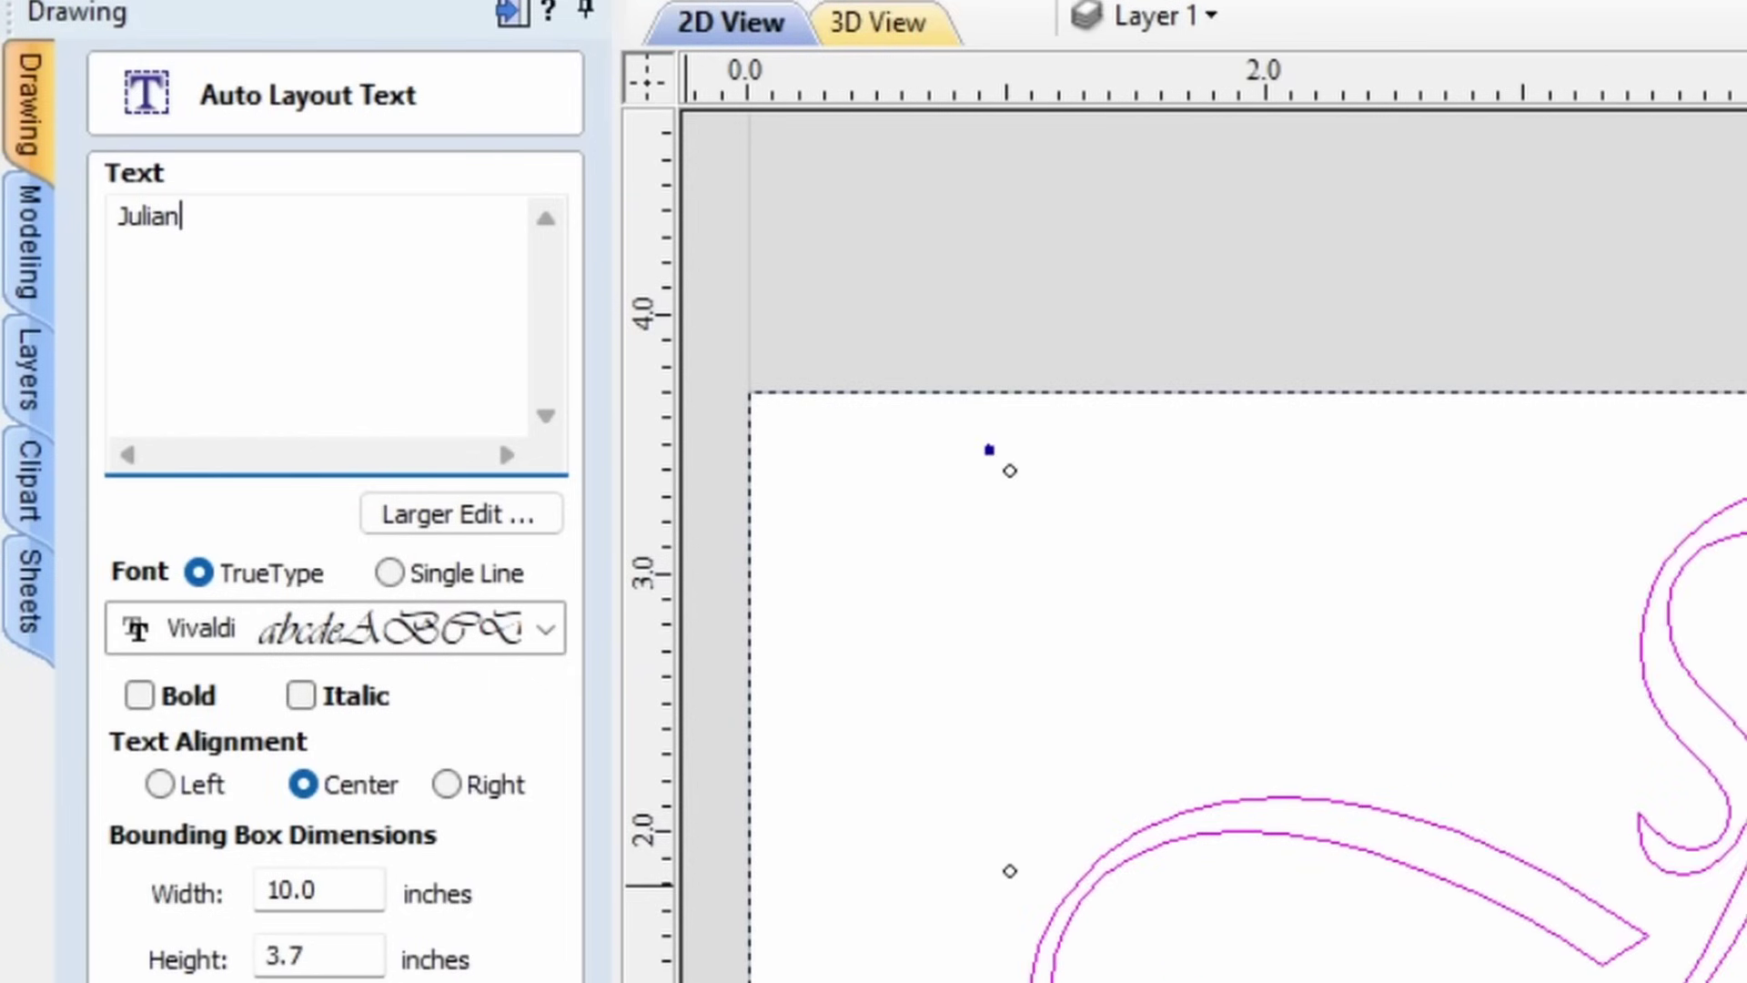
pyautogui.write('n')
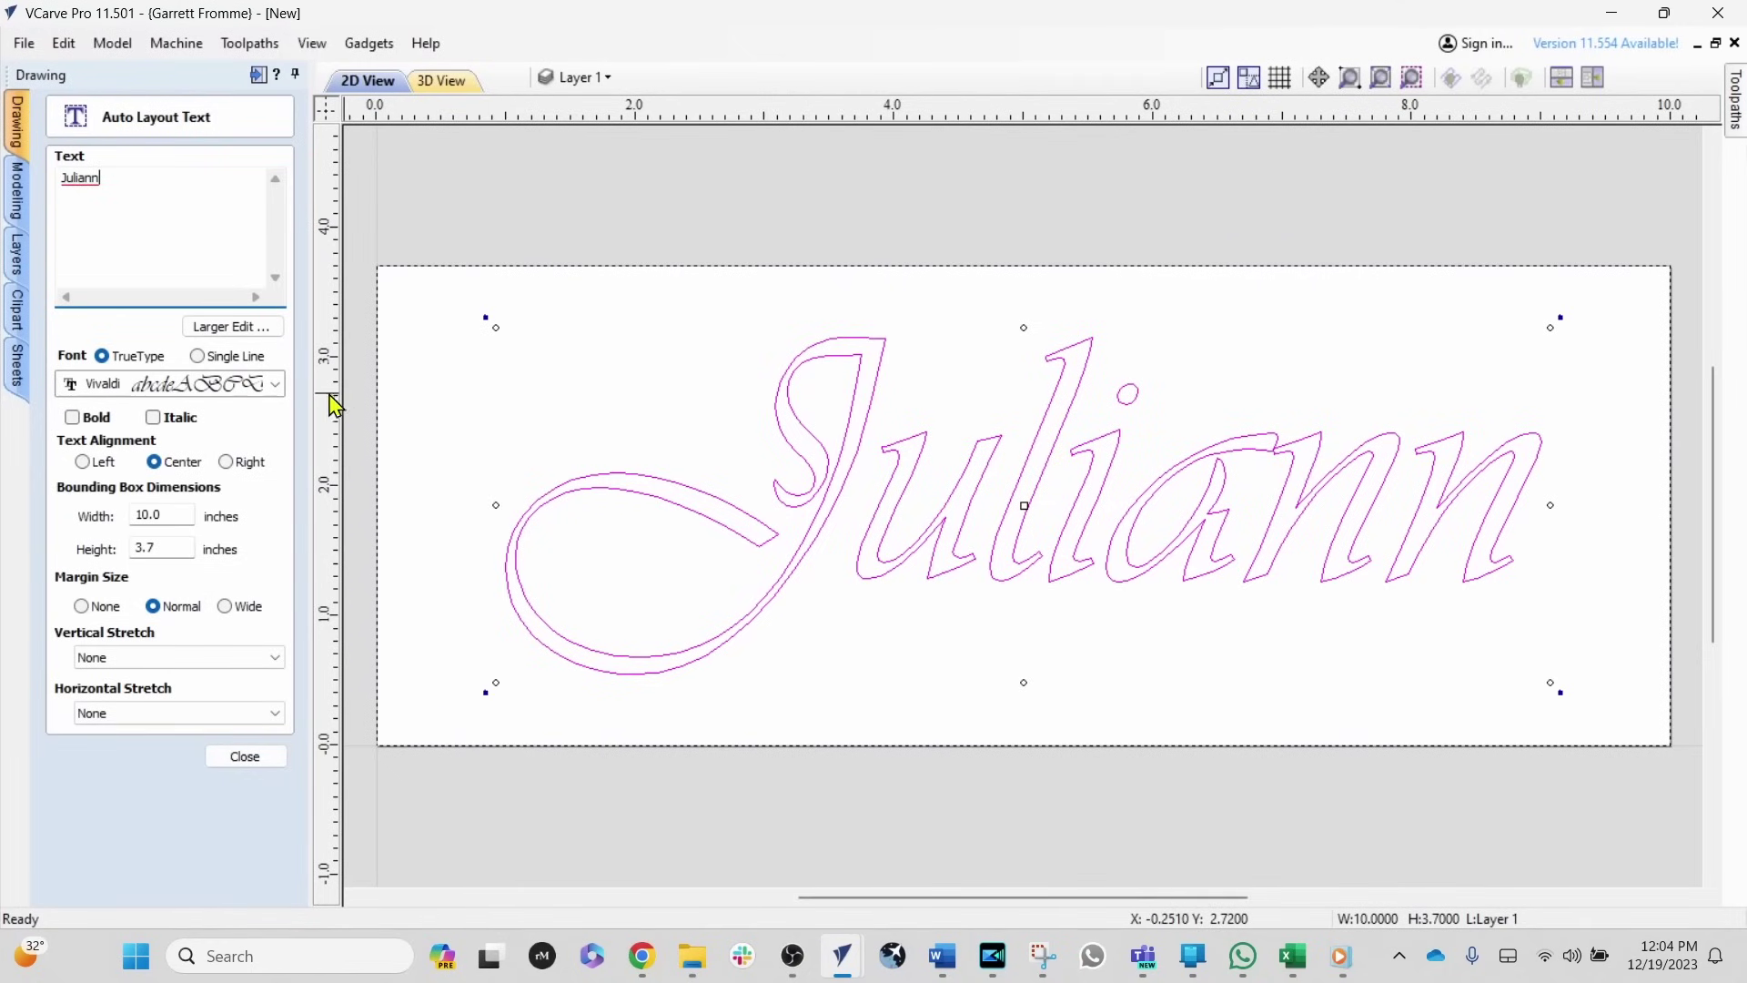
pyautogui.click(276, 385)
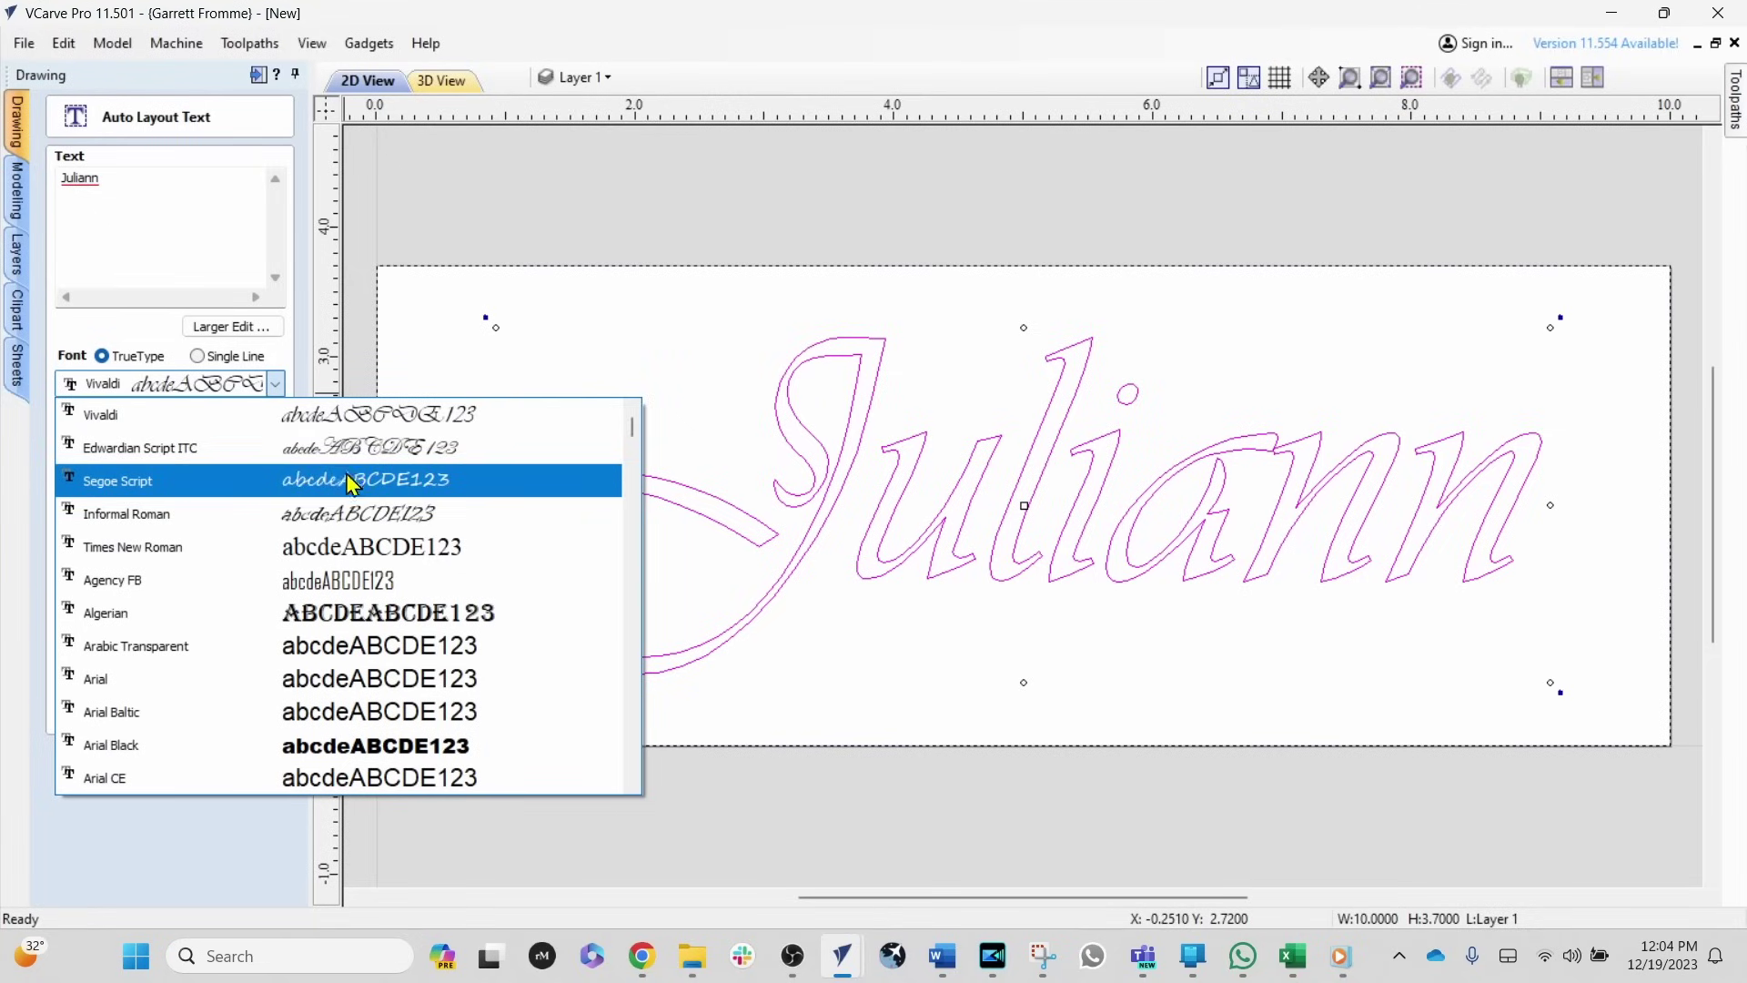
pyautogui.click(416, 448)
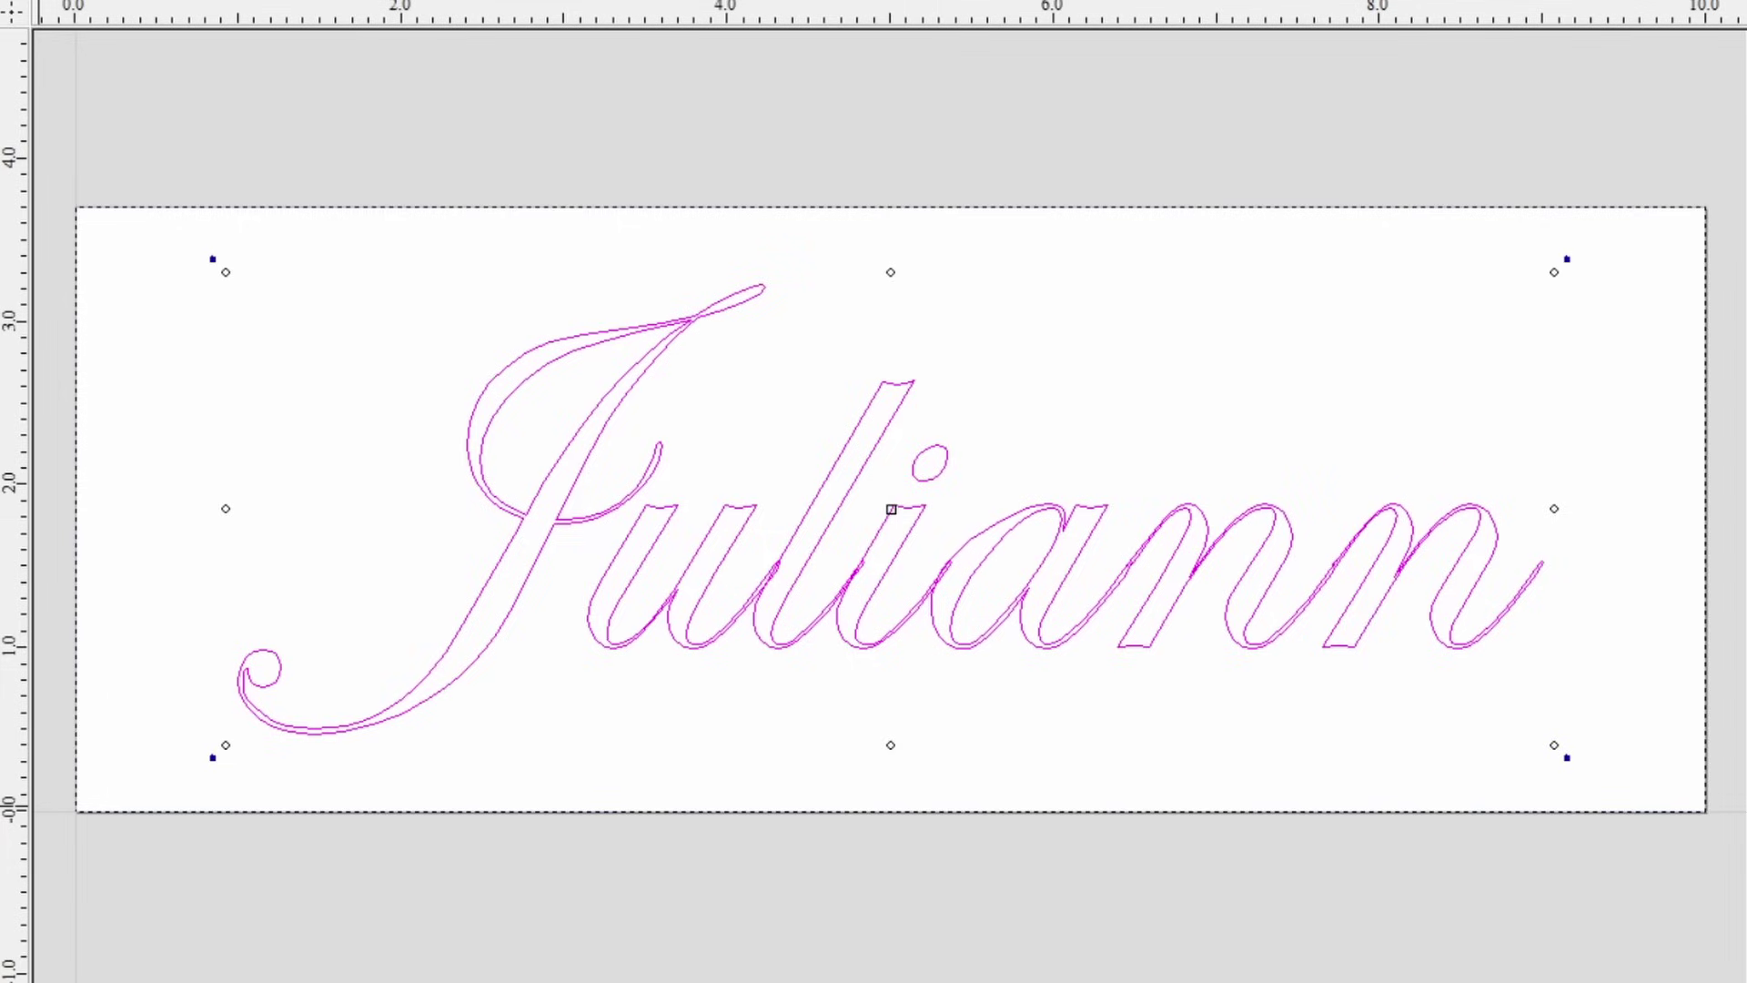
# - Enlarge the name text within the rectangle to about 9.1 by 3.1 inches
pyautogui.click(127, 626)
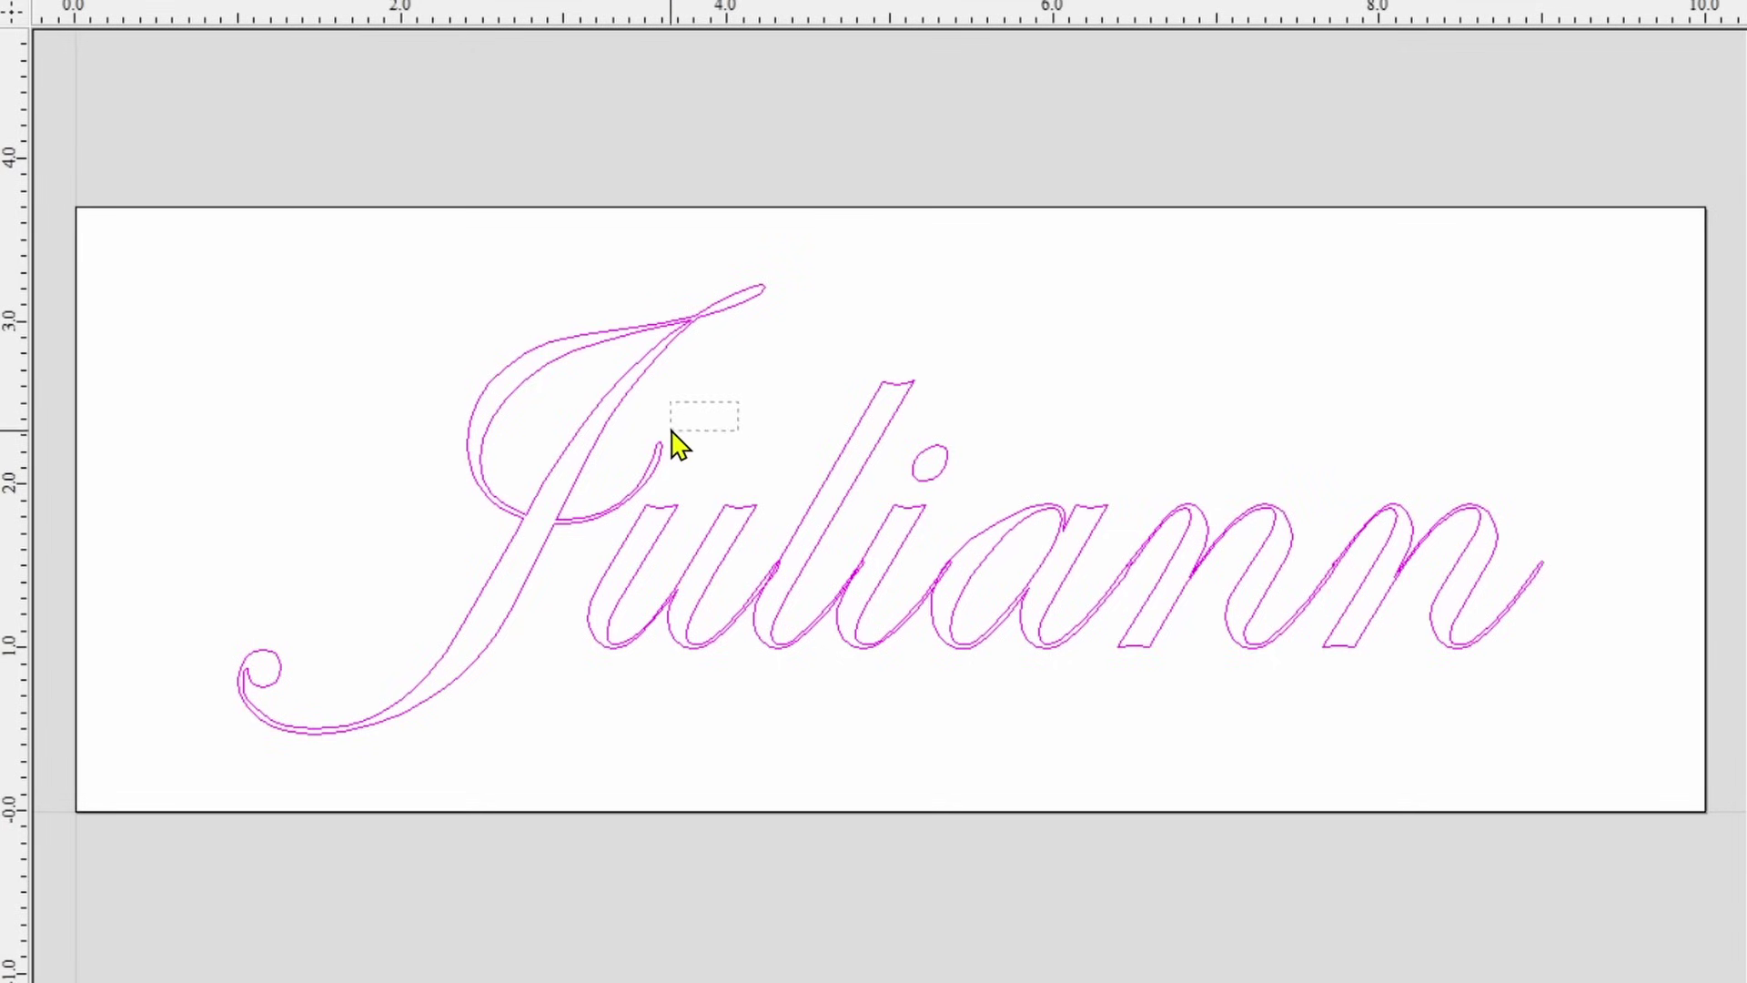
pyautogui.click(564, 502)
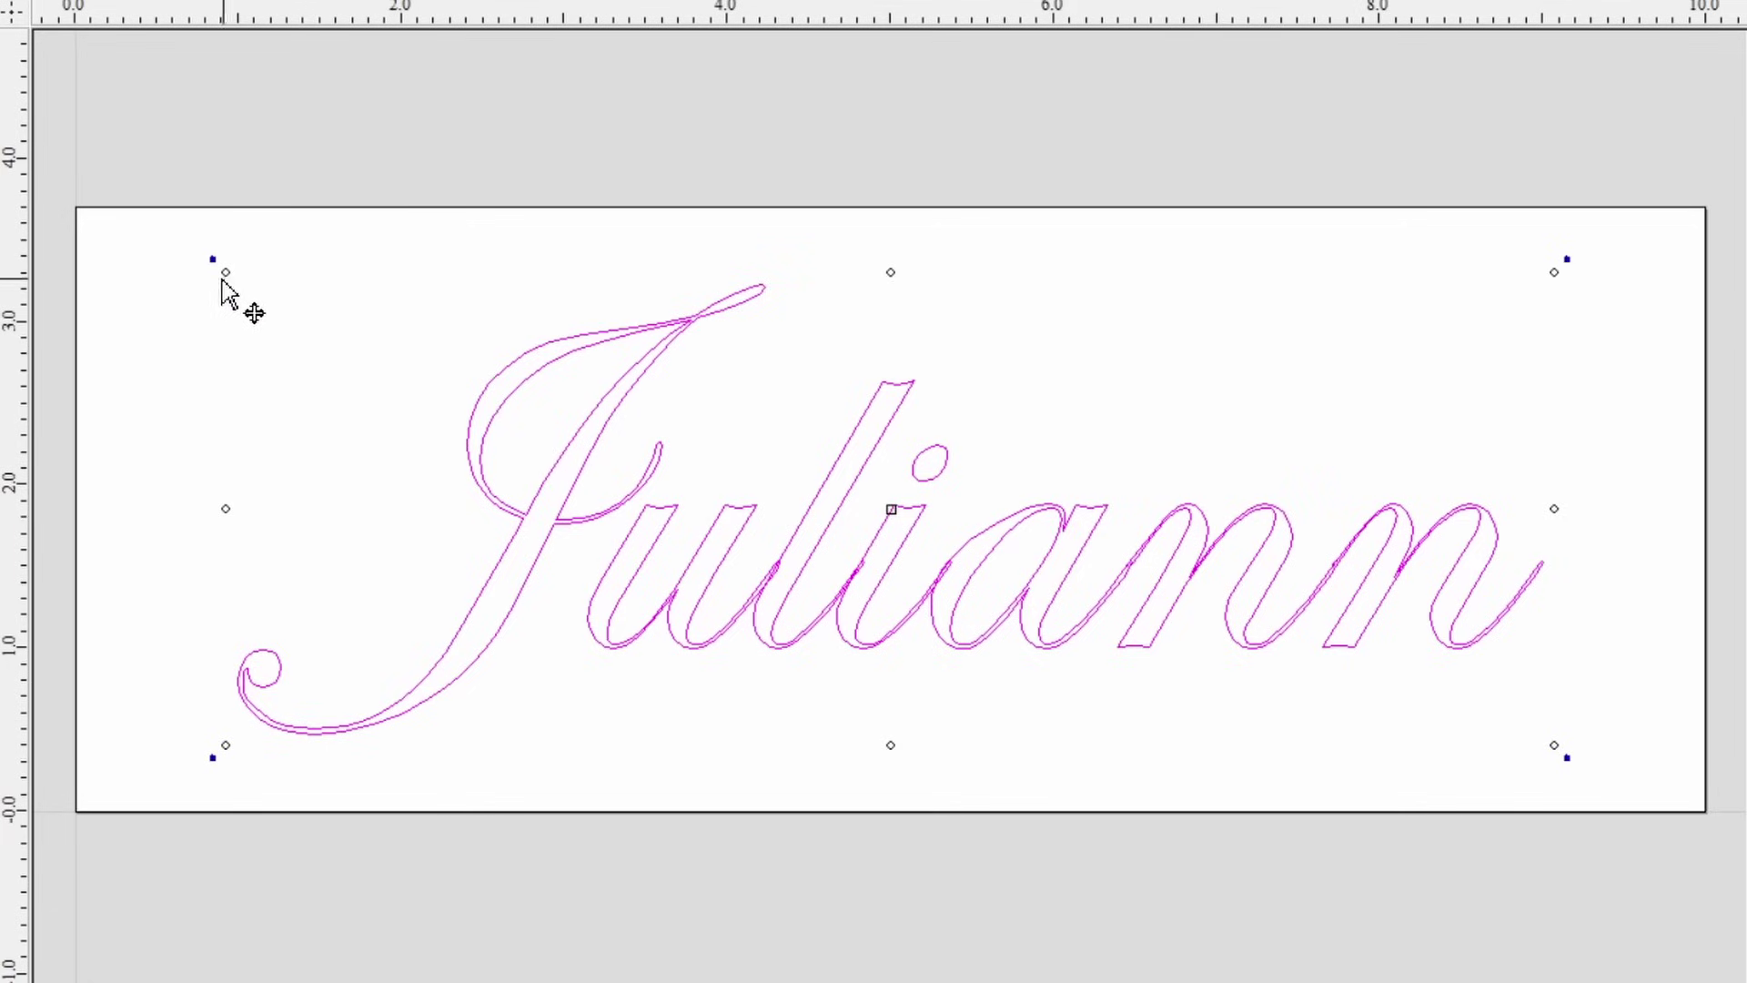
pyautogui.moveTo(227, 274); pyautogui.dragTo(202, 250)
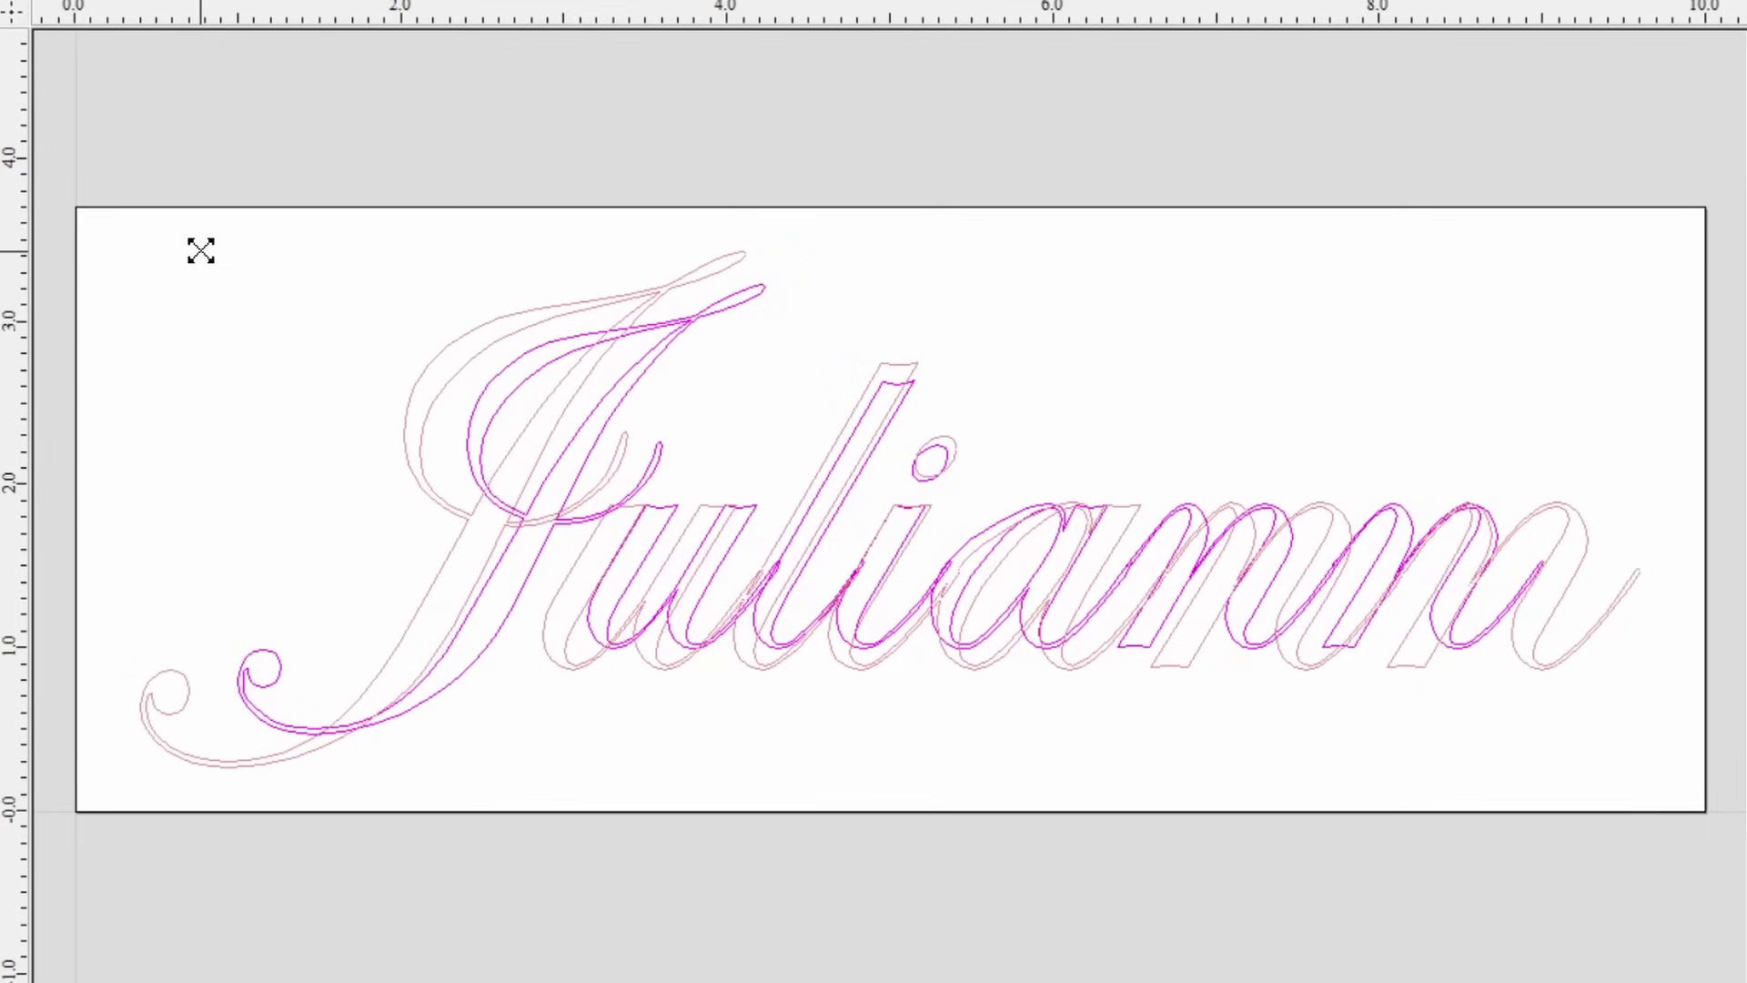
pyautogui.moveTo(201, 250); pyautogui.dragTo(146, 253)
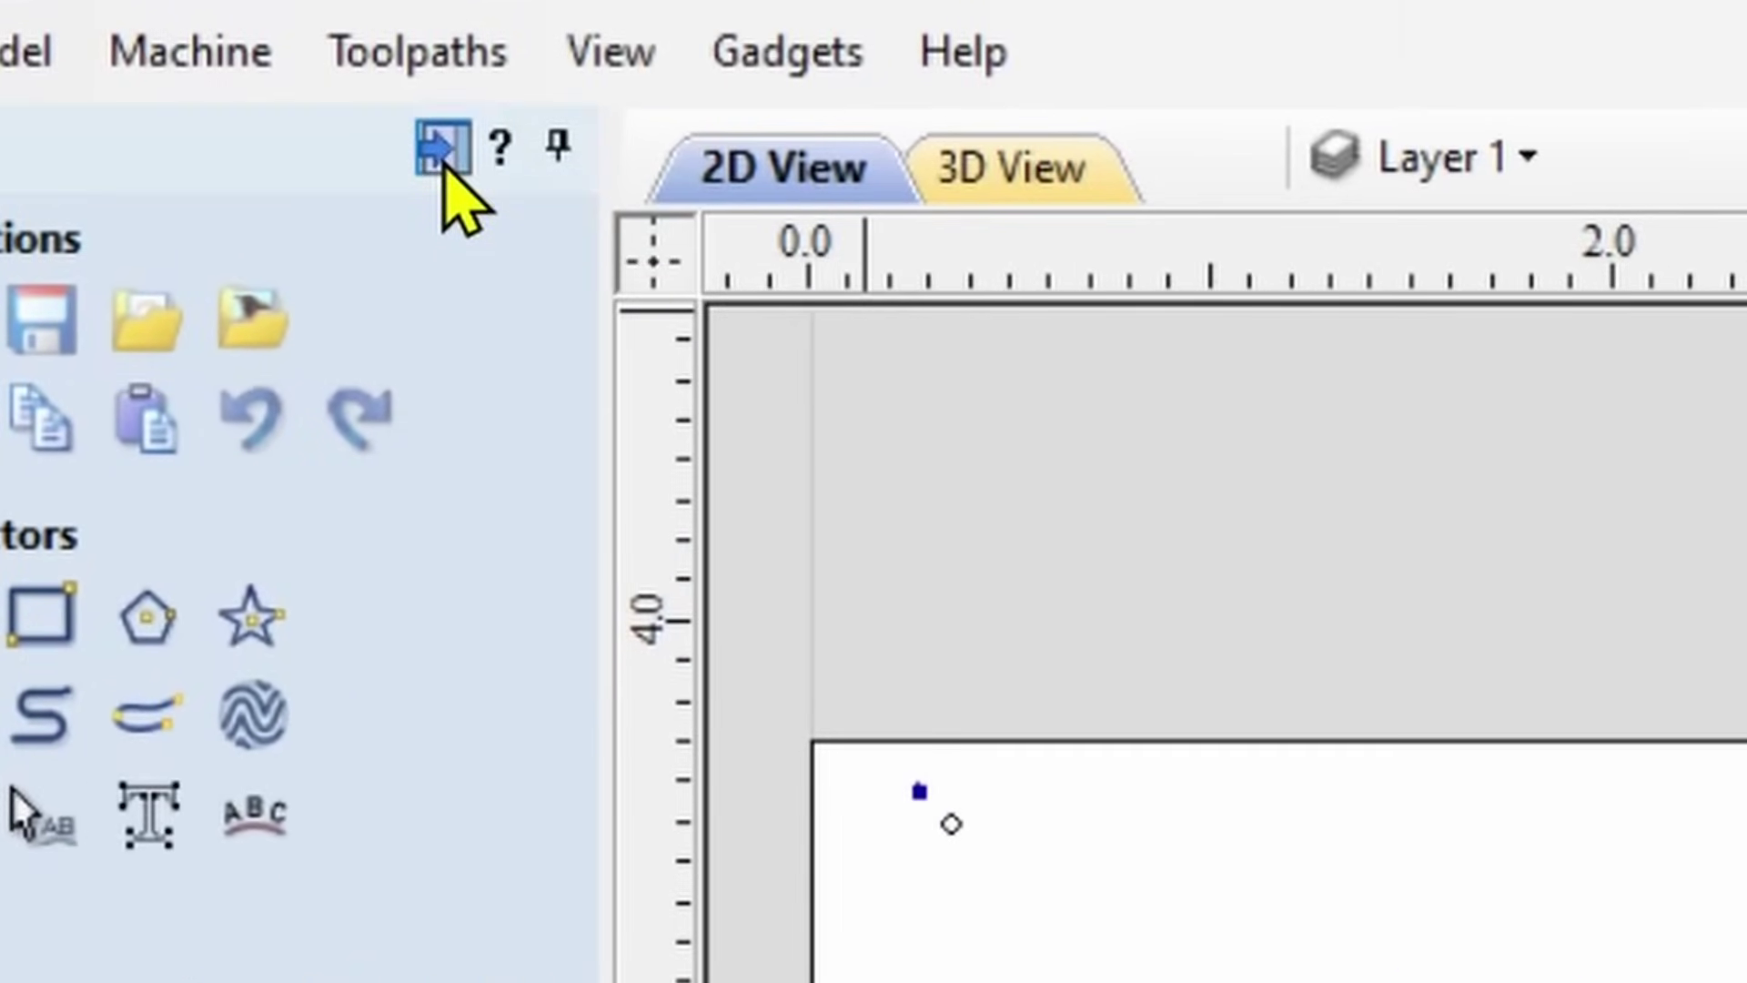
# - Start a V-Carve / Engraving toolpath without a flat depth and review the parameters of the V-Bit (90.0° - 3/4") in the tool database
pyautogui.click(443, 148)
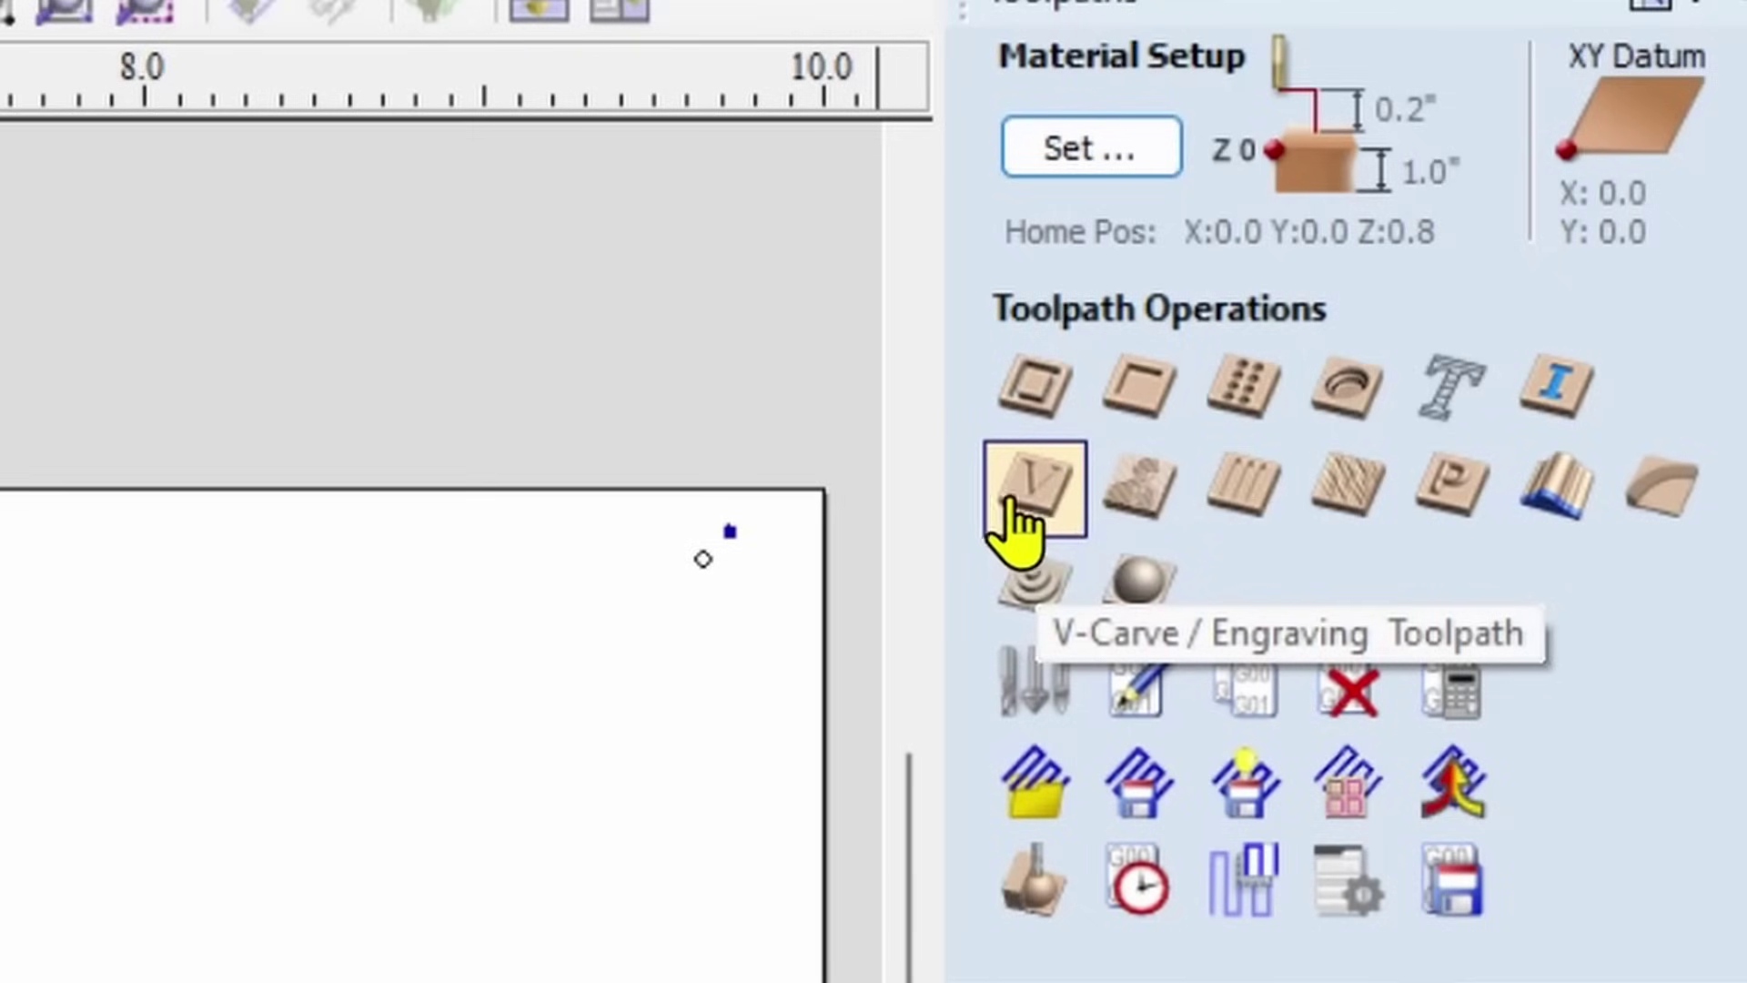
pyautogui.click(1055, 514)
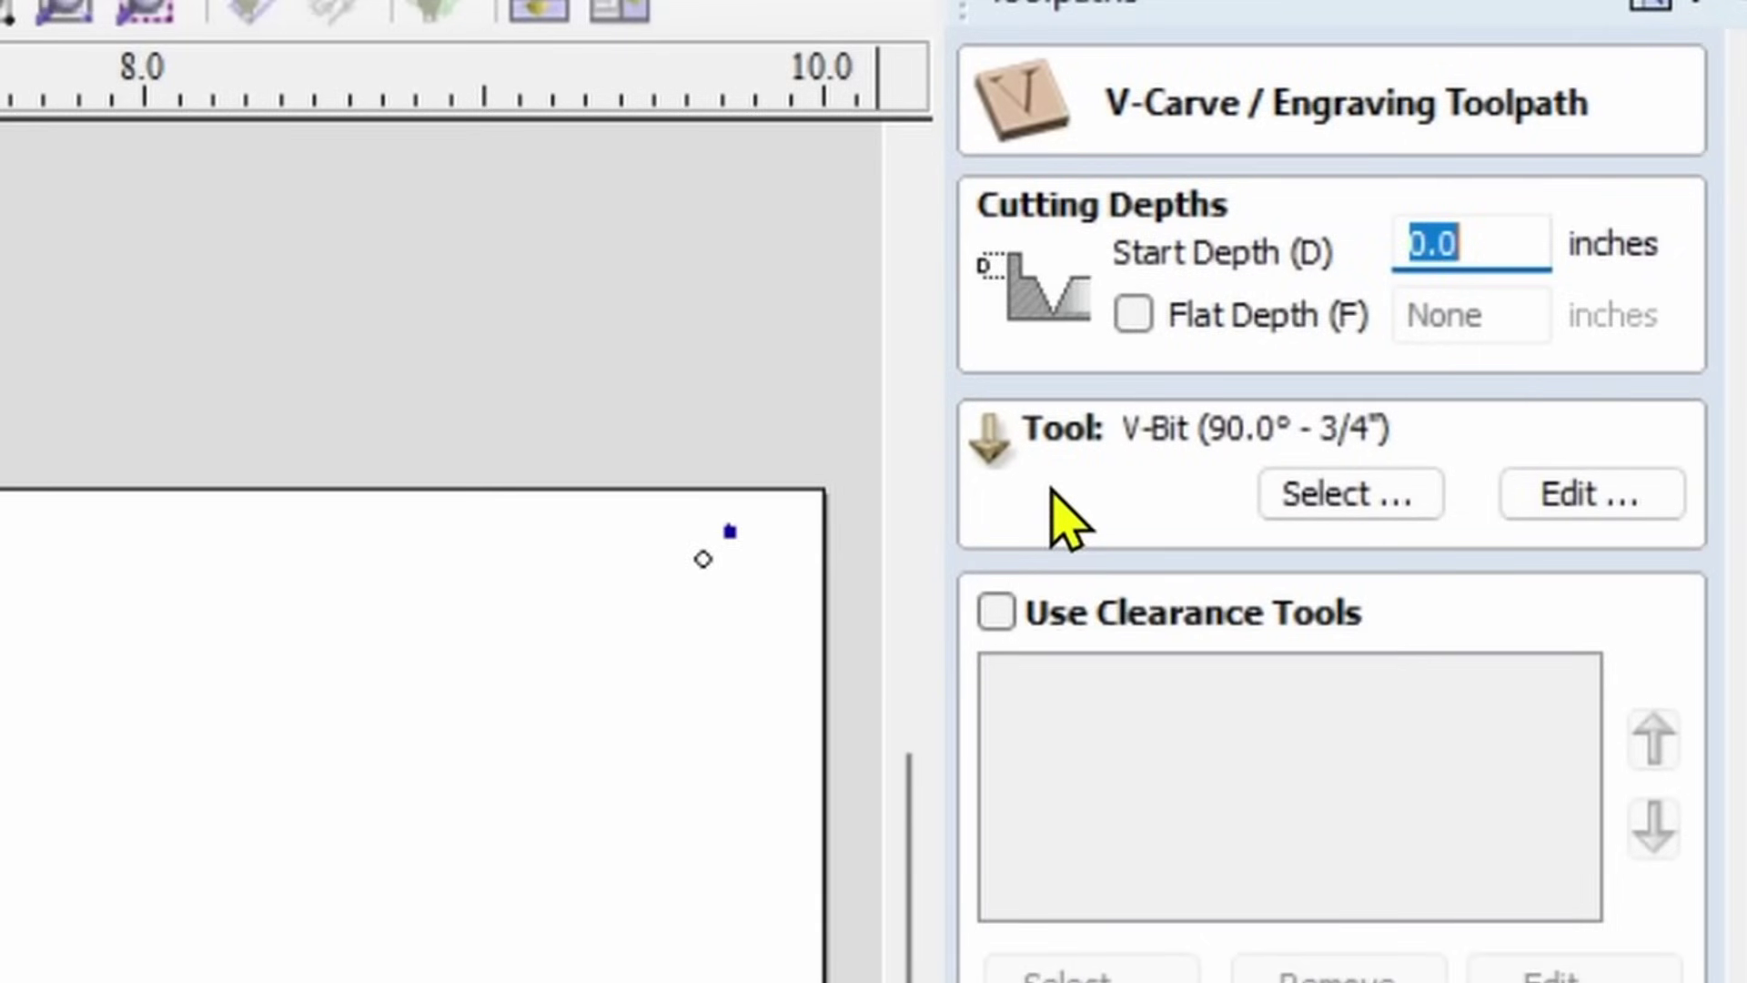
pyautogui.click(1132, 314)
pyautogui.click(1131, 315)
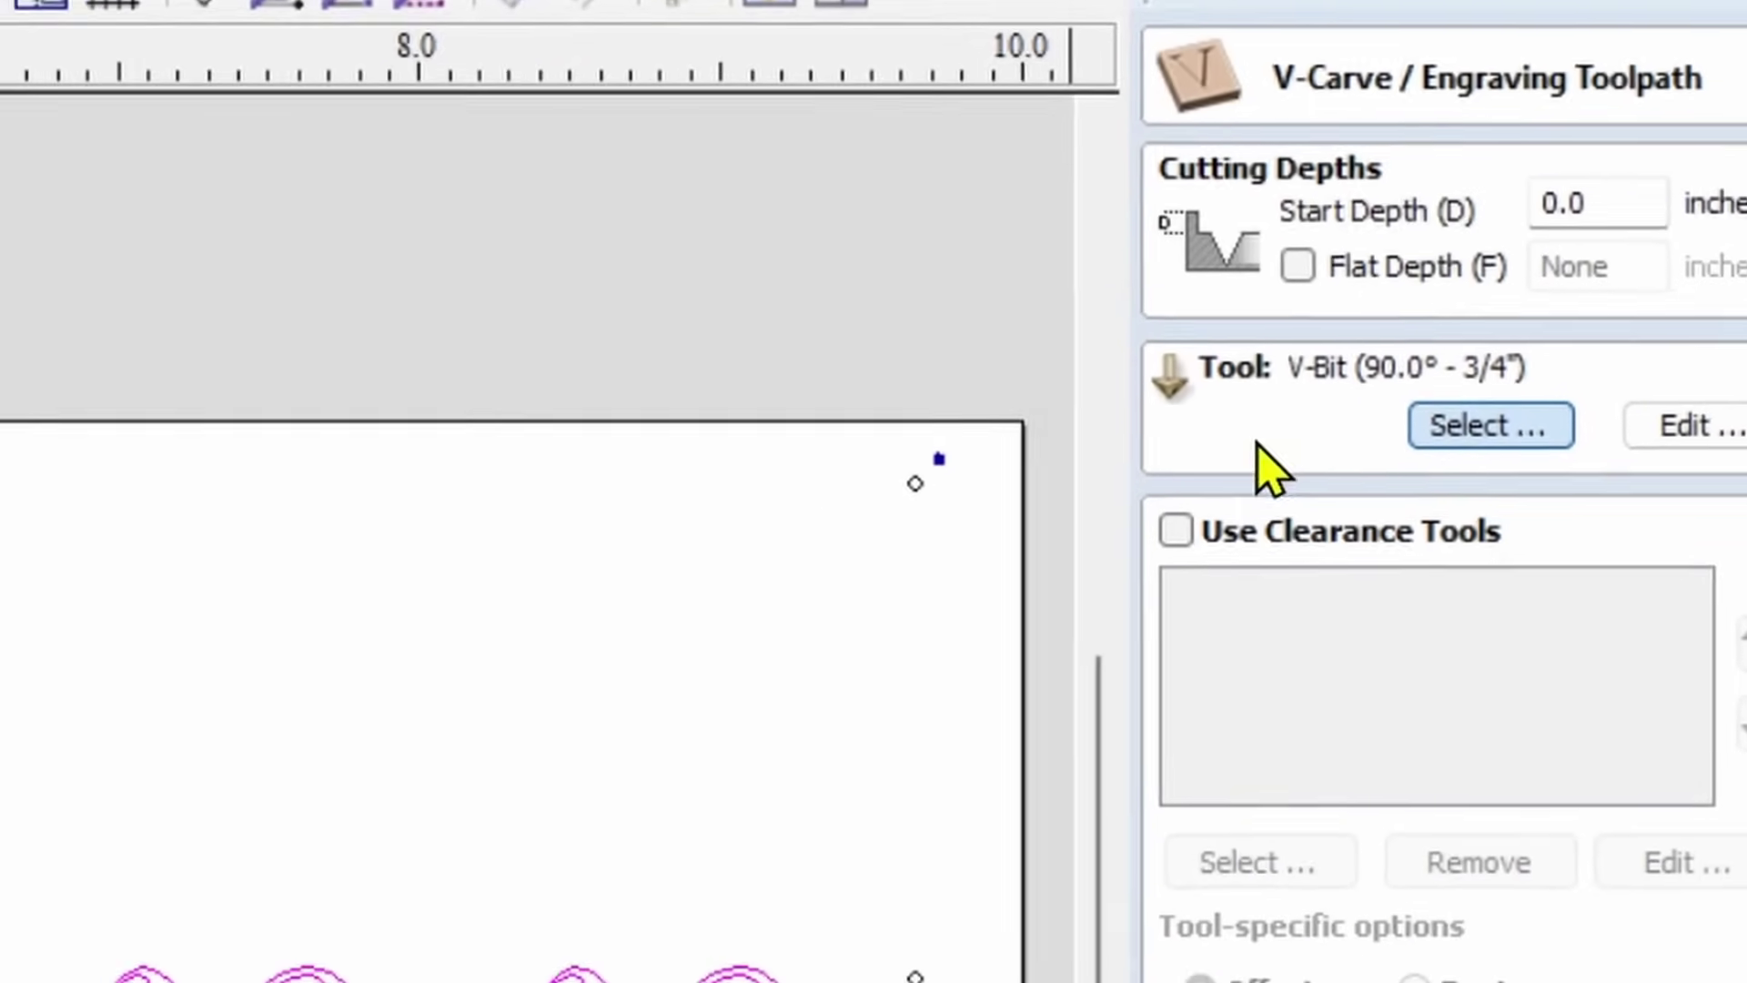
pyautogui.click(1490, 425)
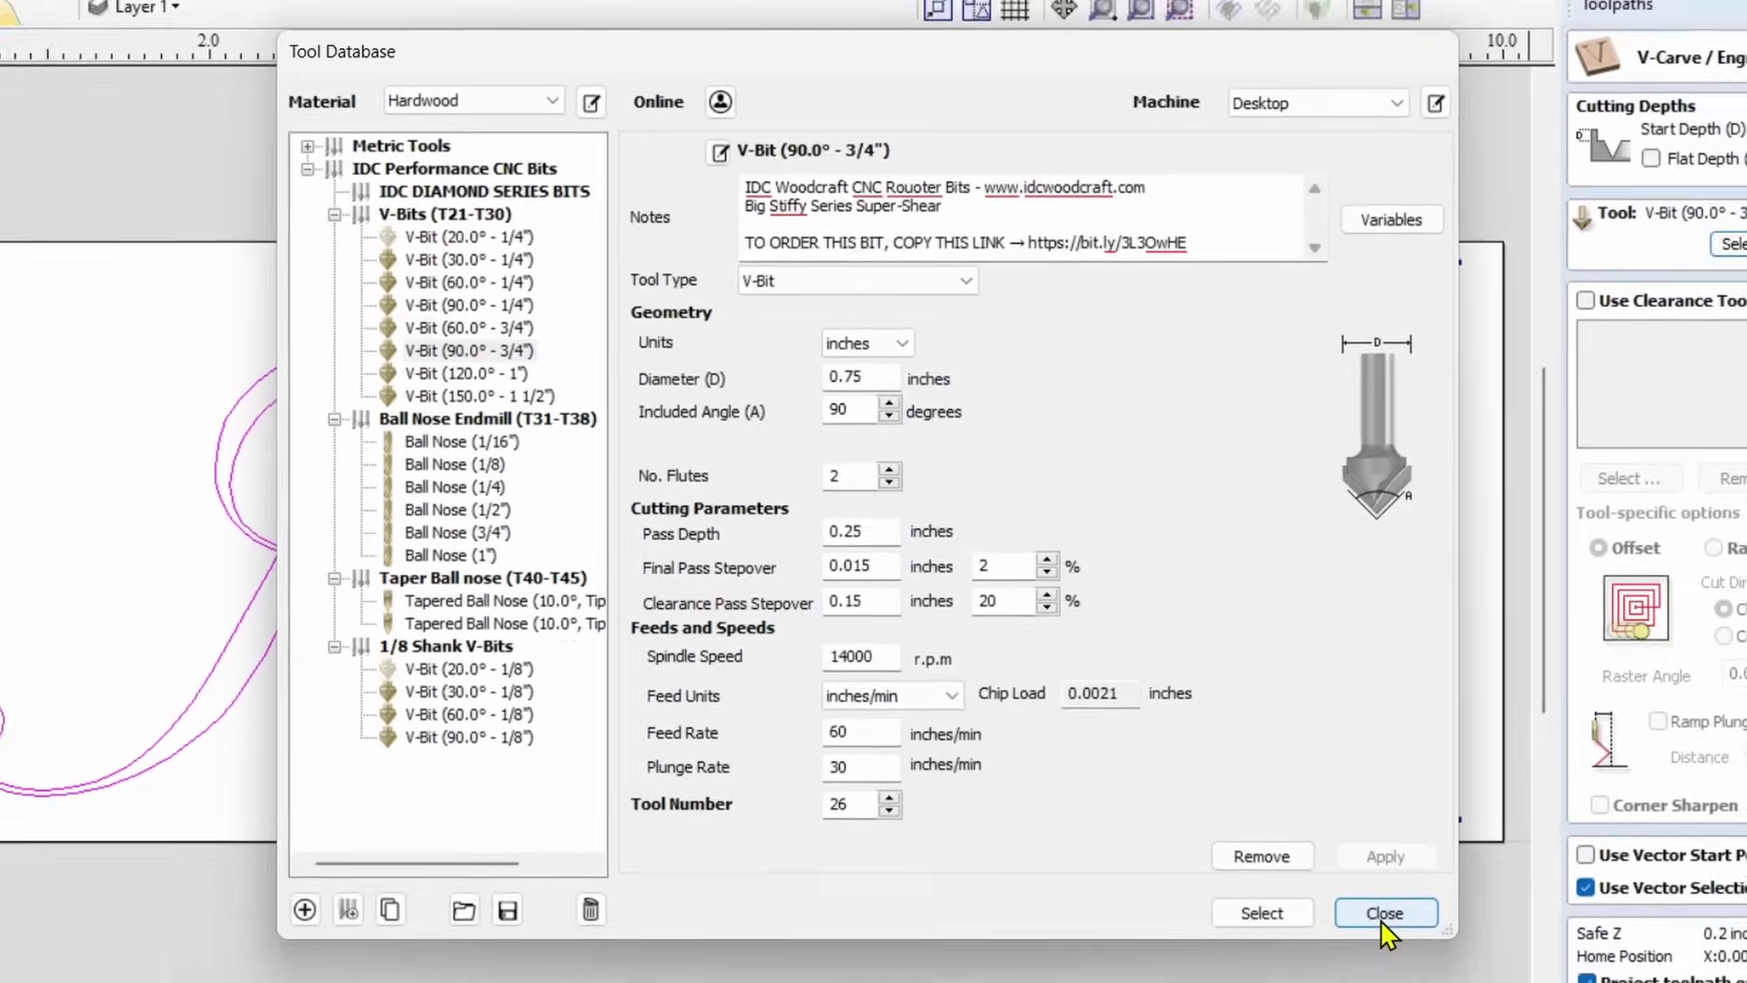
pyautogui.click(1383, 920)
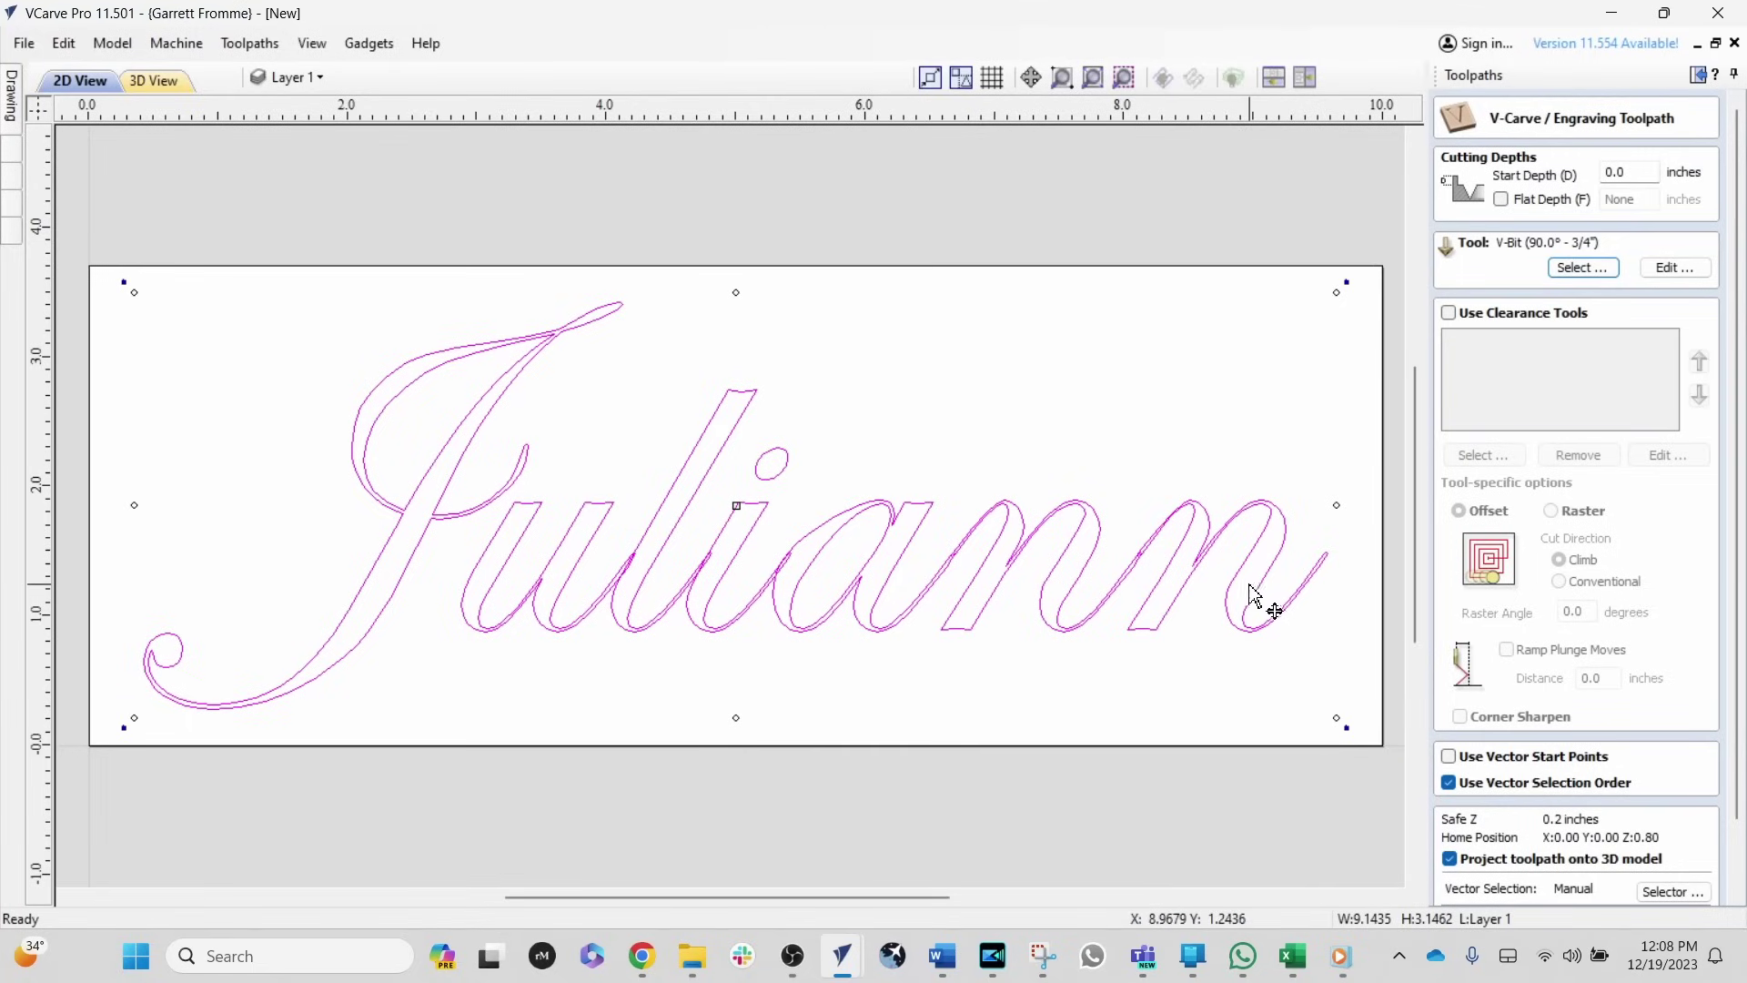
# - Name the V-carve toolpath after the carved first name and calculate it
pyautogui.scroll(-2, 1492, 614)
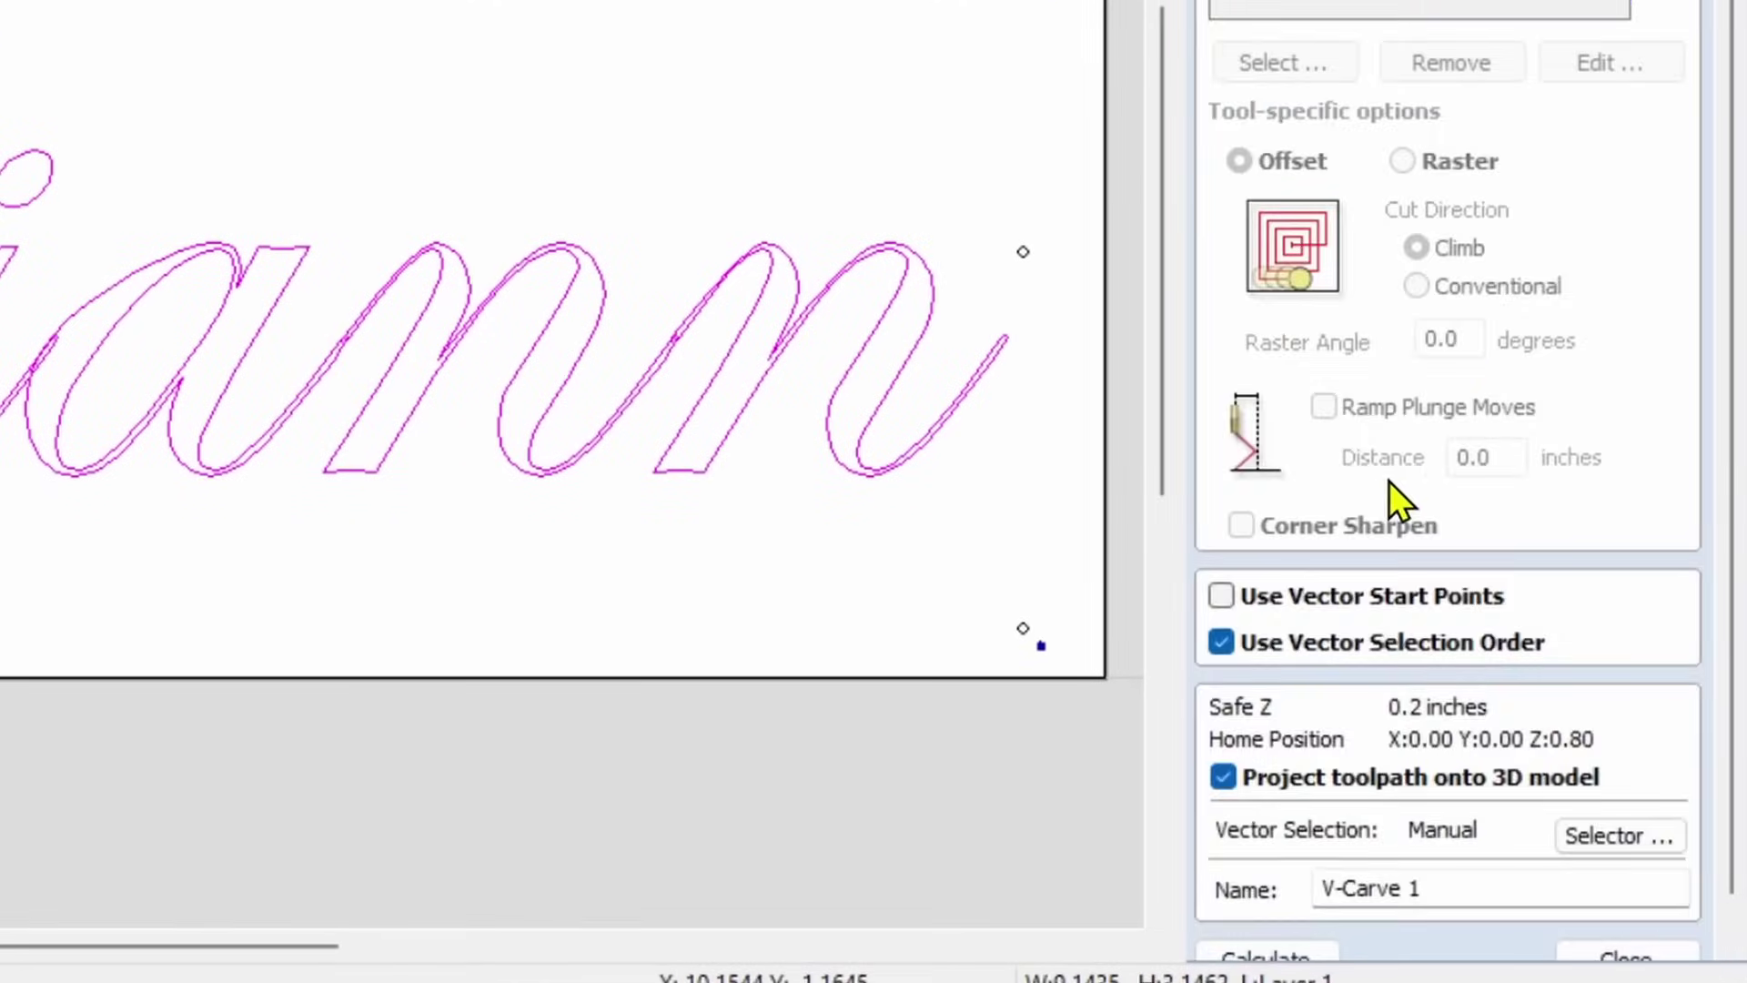
pyautogui.scroll(-1, 1397, 487)
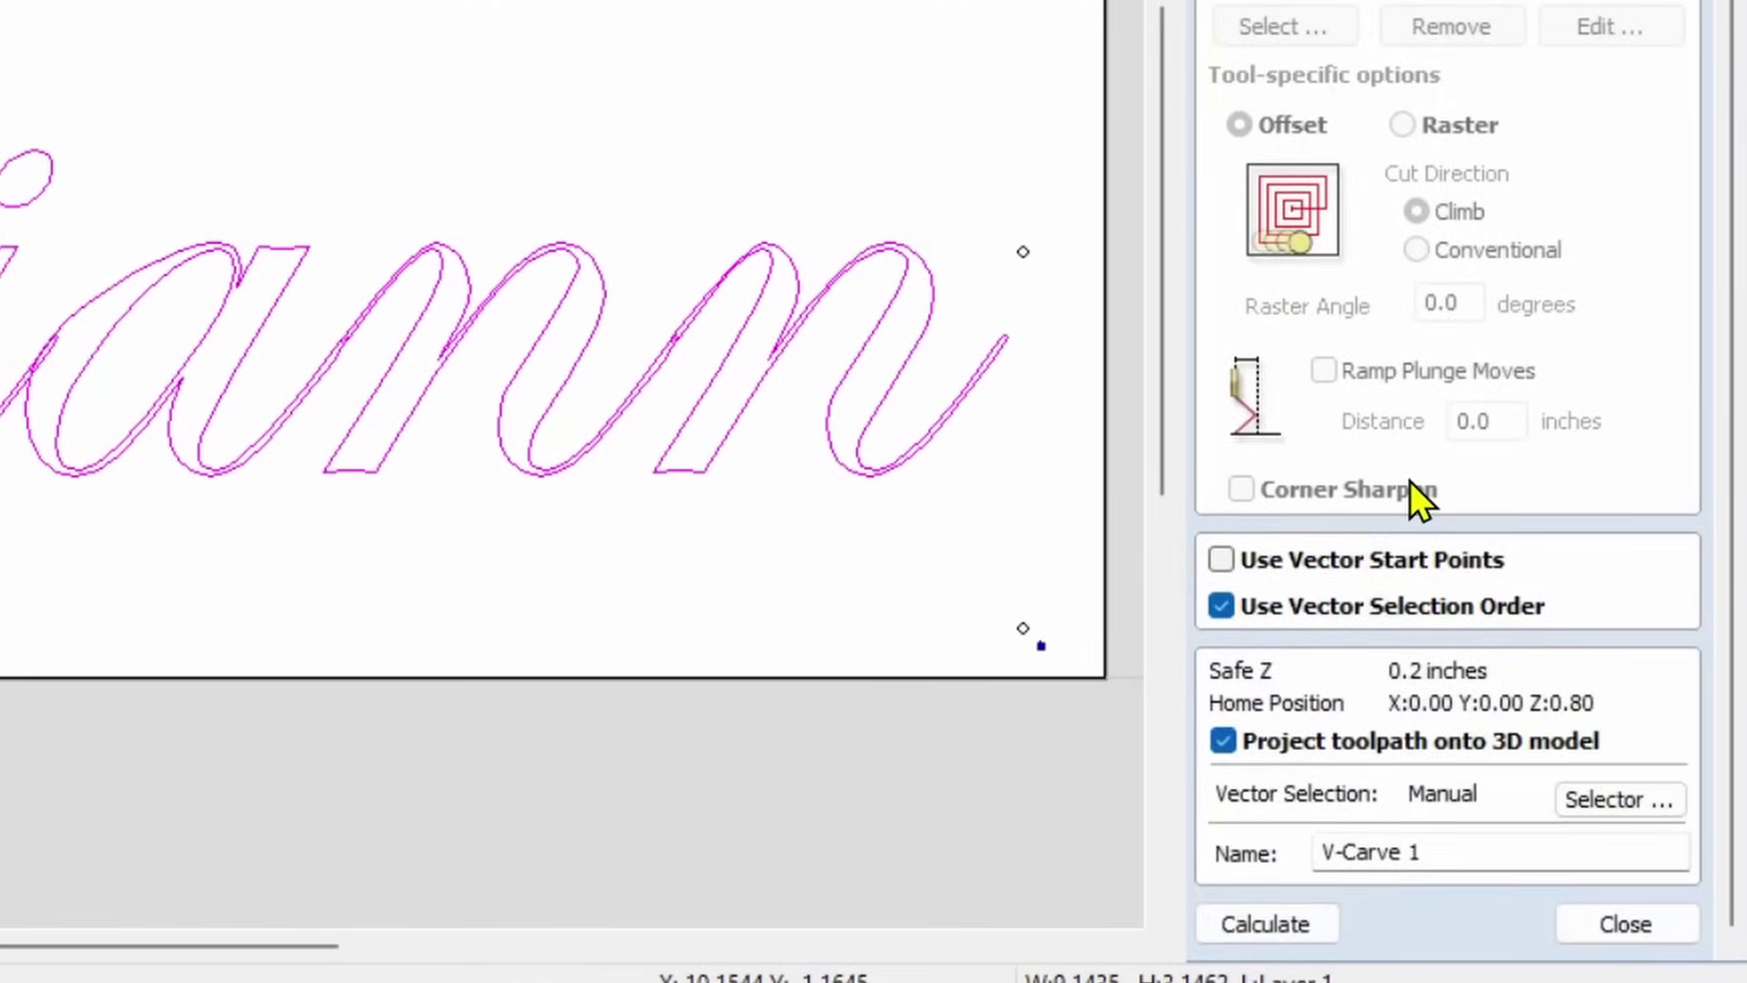
pyautogui.moveTo(1459, 853); pyautogui.dragTo(1271, 841)
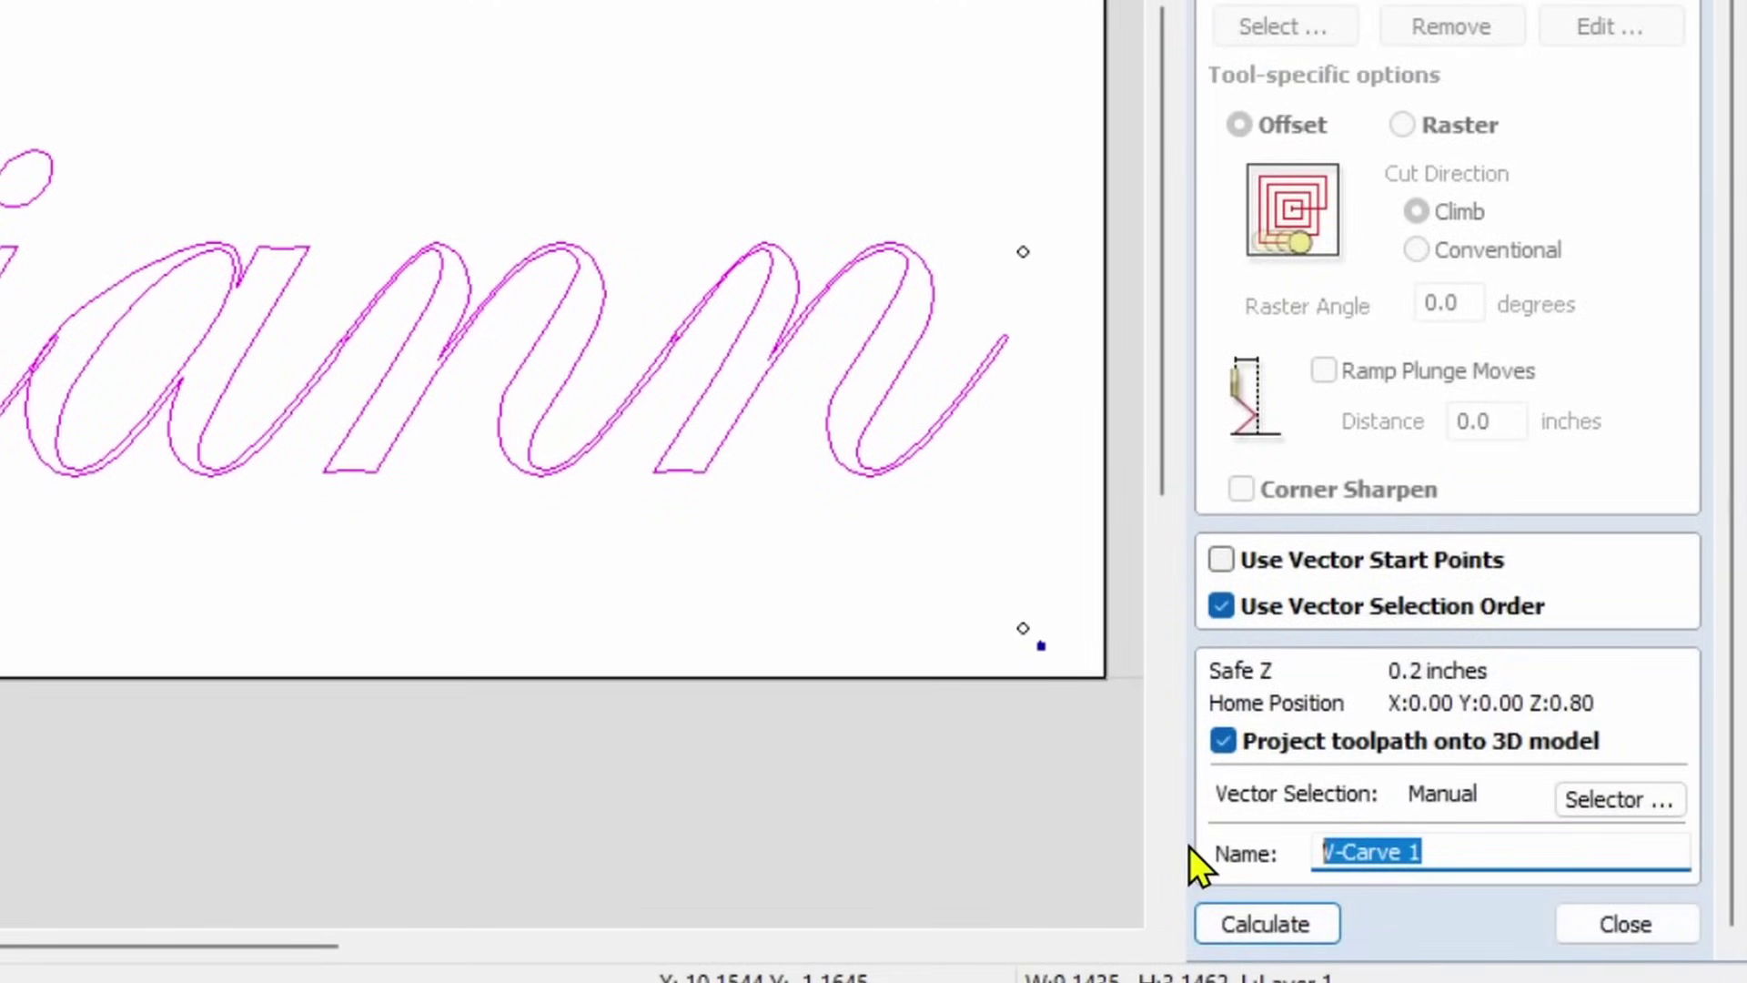
pyautogui.write('Ju')
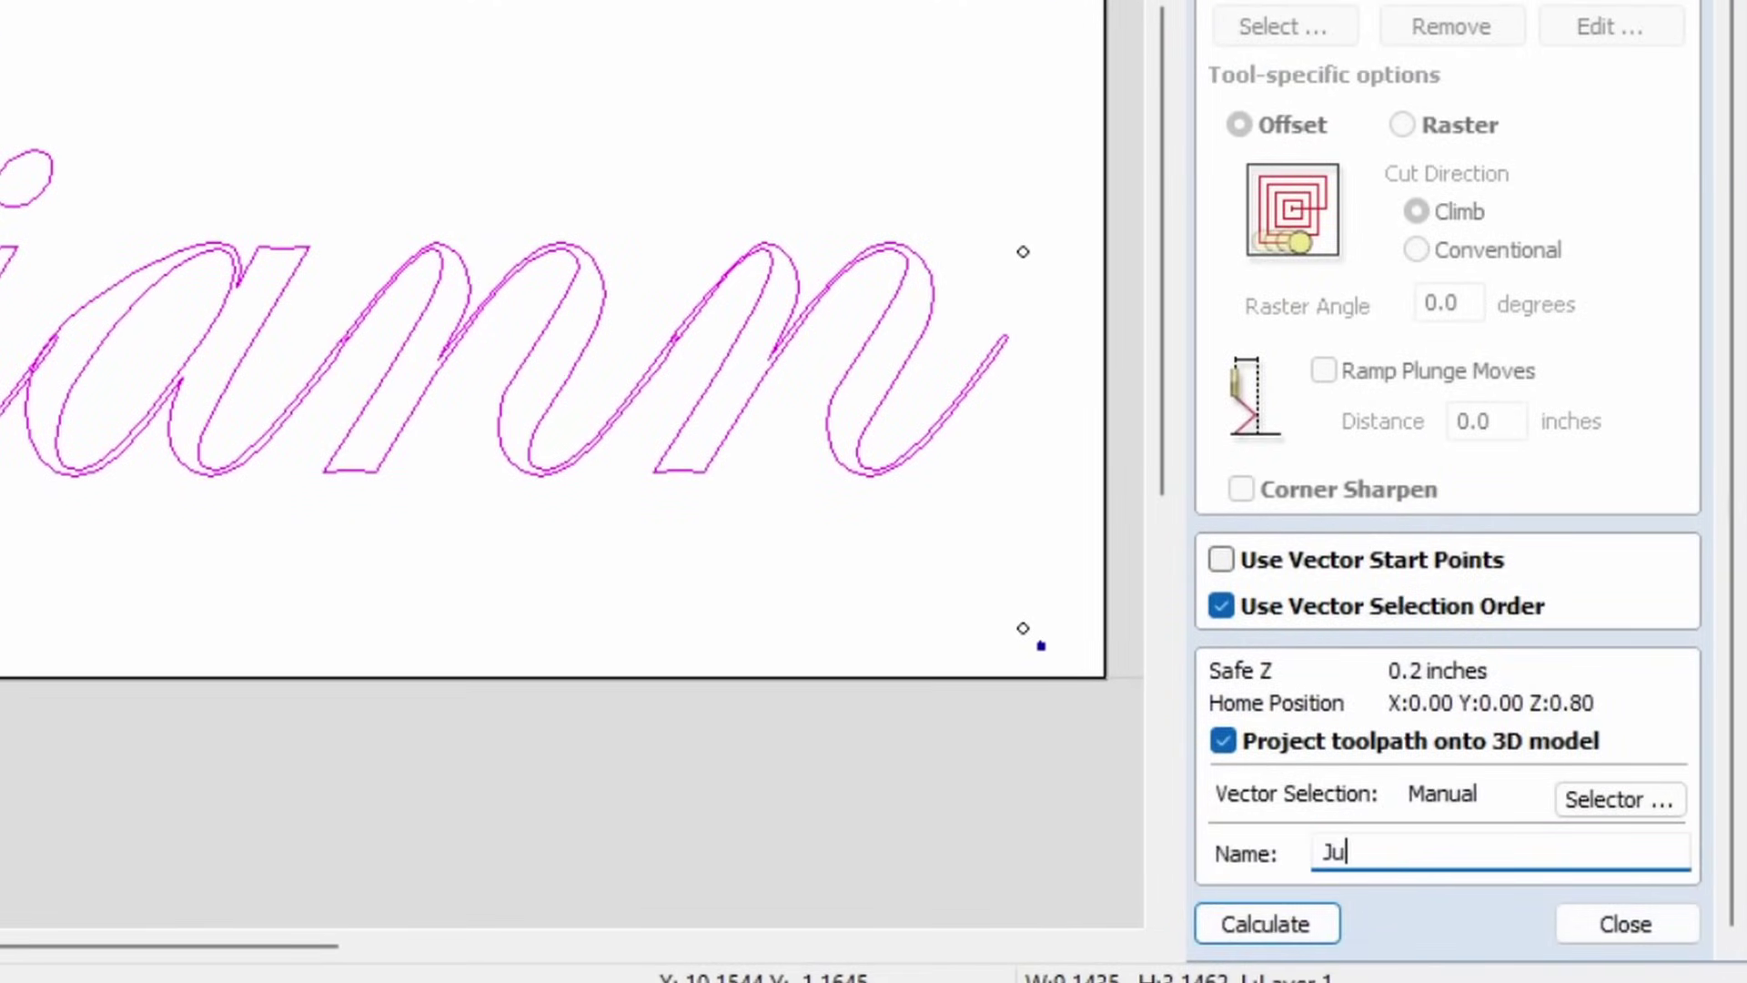
pyautogui.write('liann')
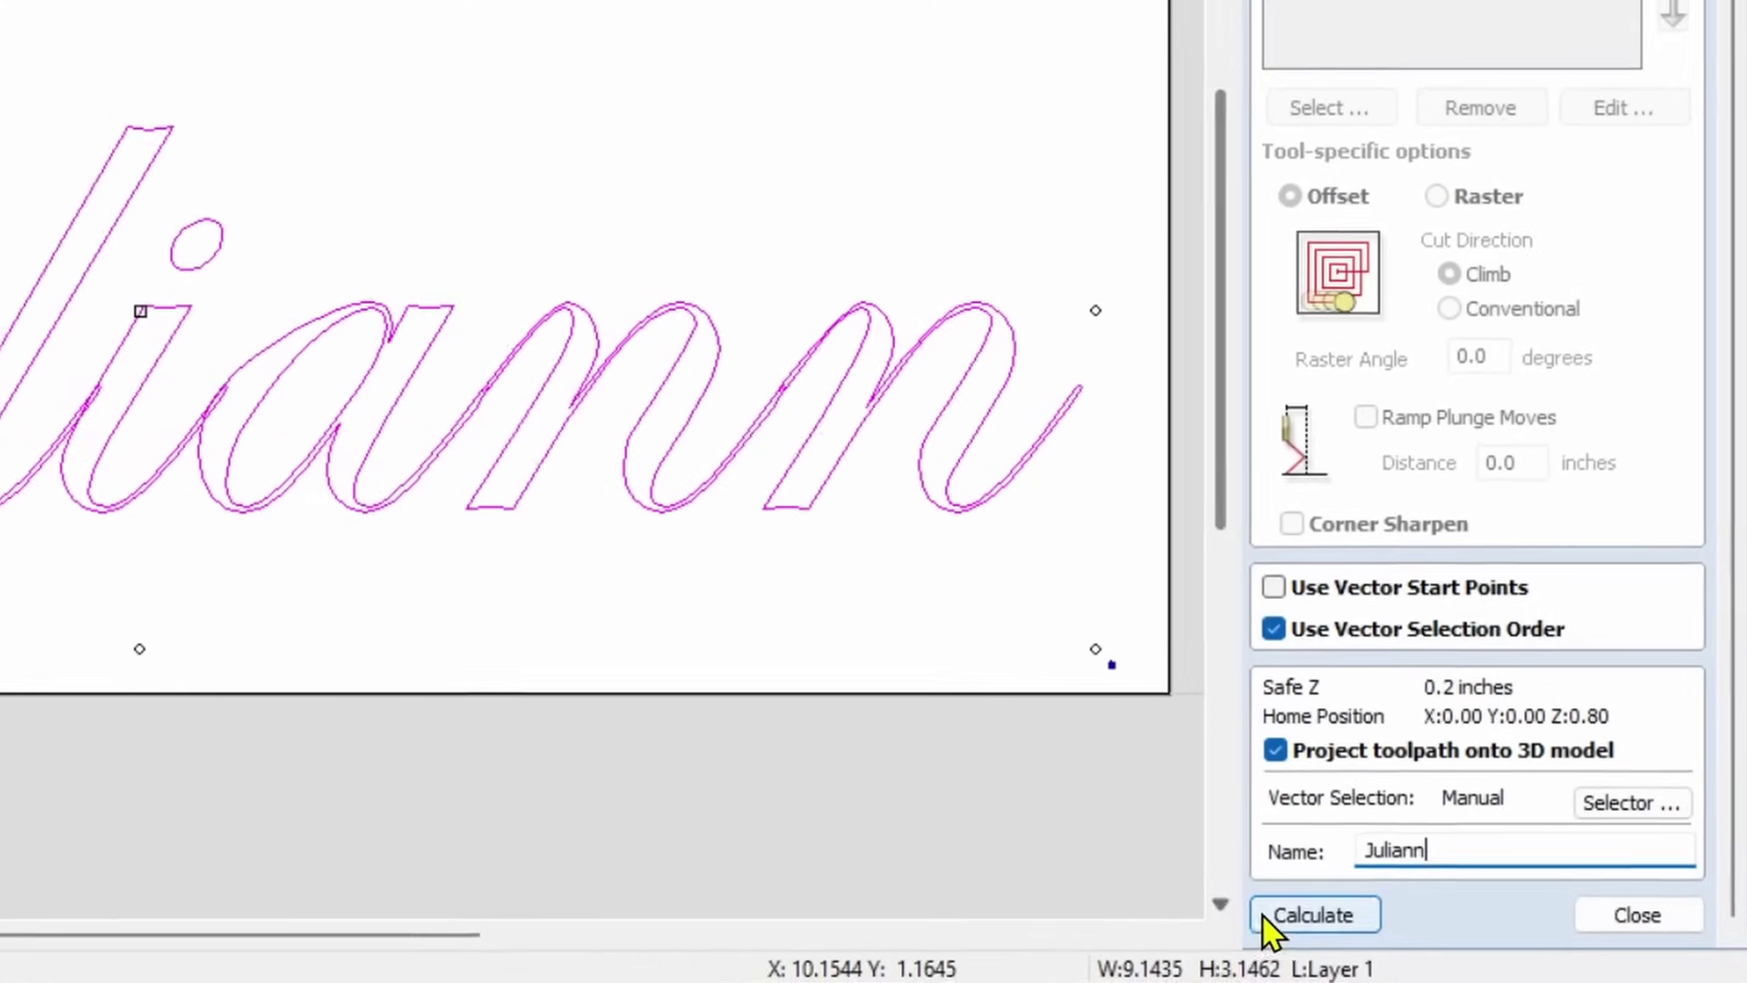
pyautogui.click(1261, 914)
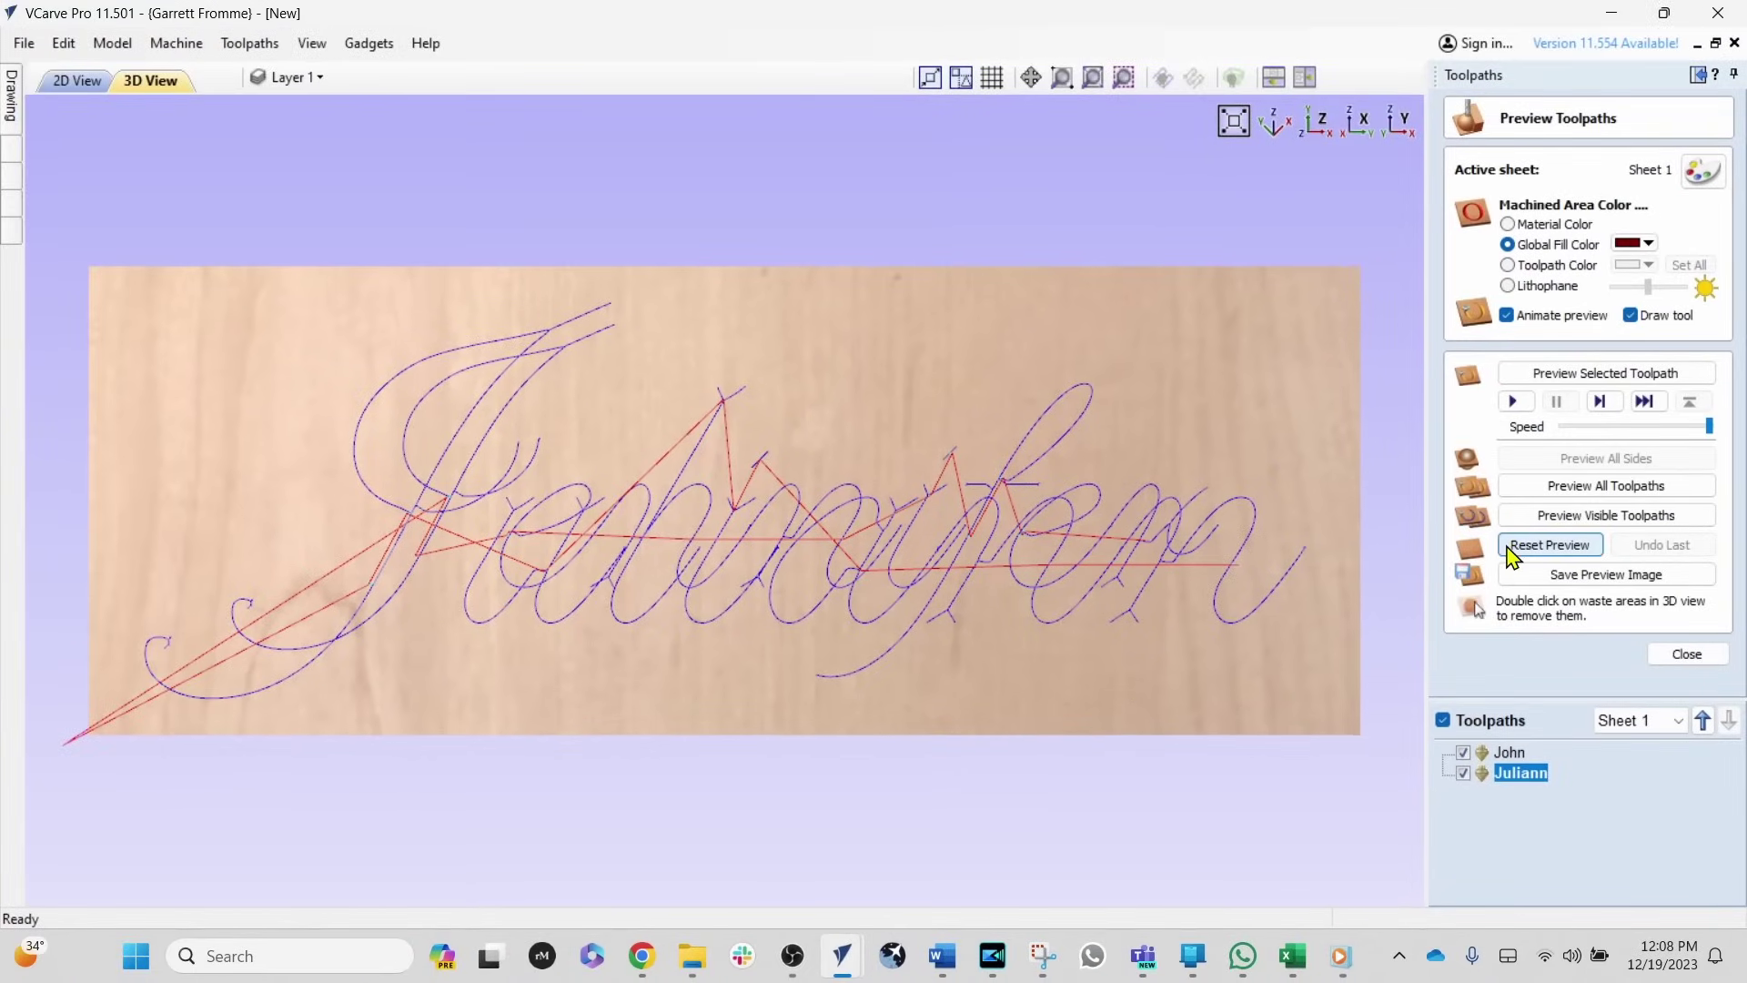
# - Remove the extra toolpath of the other name and simulate the remaining V-carve toolpath in the 3D preview
pyautogui.click(1510, 753)
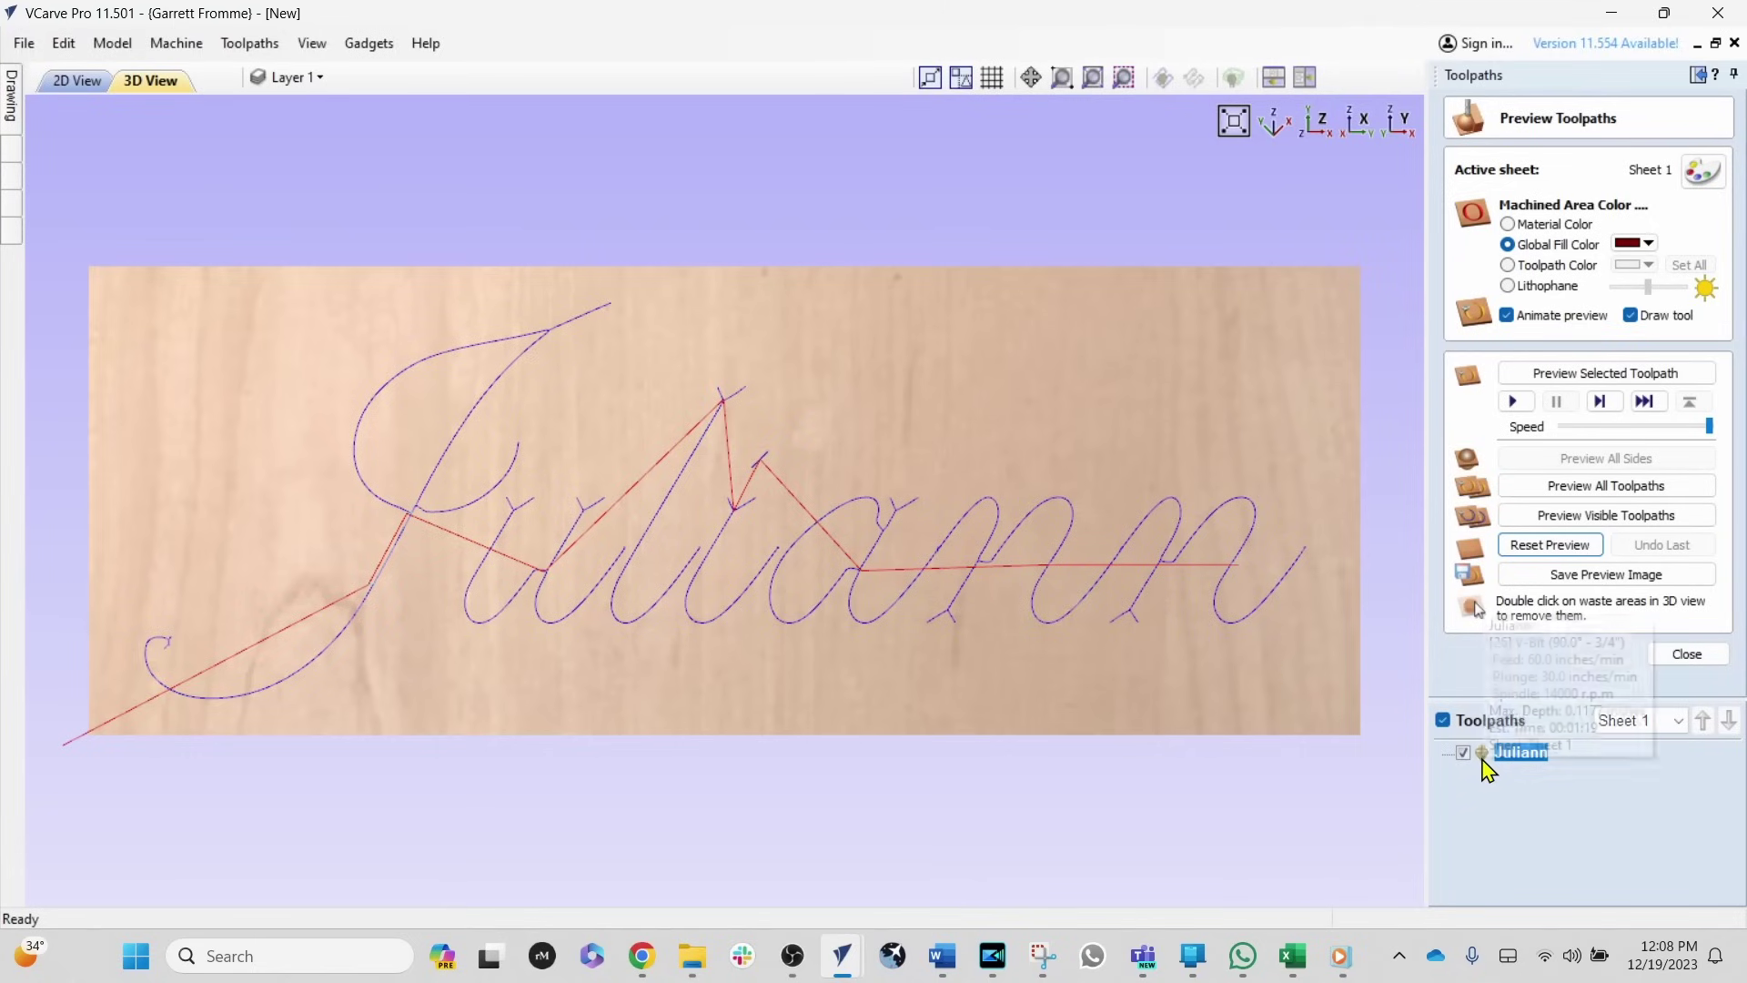
pyautogui.click(1558, 488)
pyautogui.moveTo(998, 574); pyautogui.dragTo(908, 534)
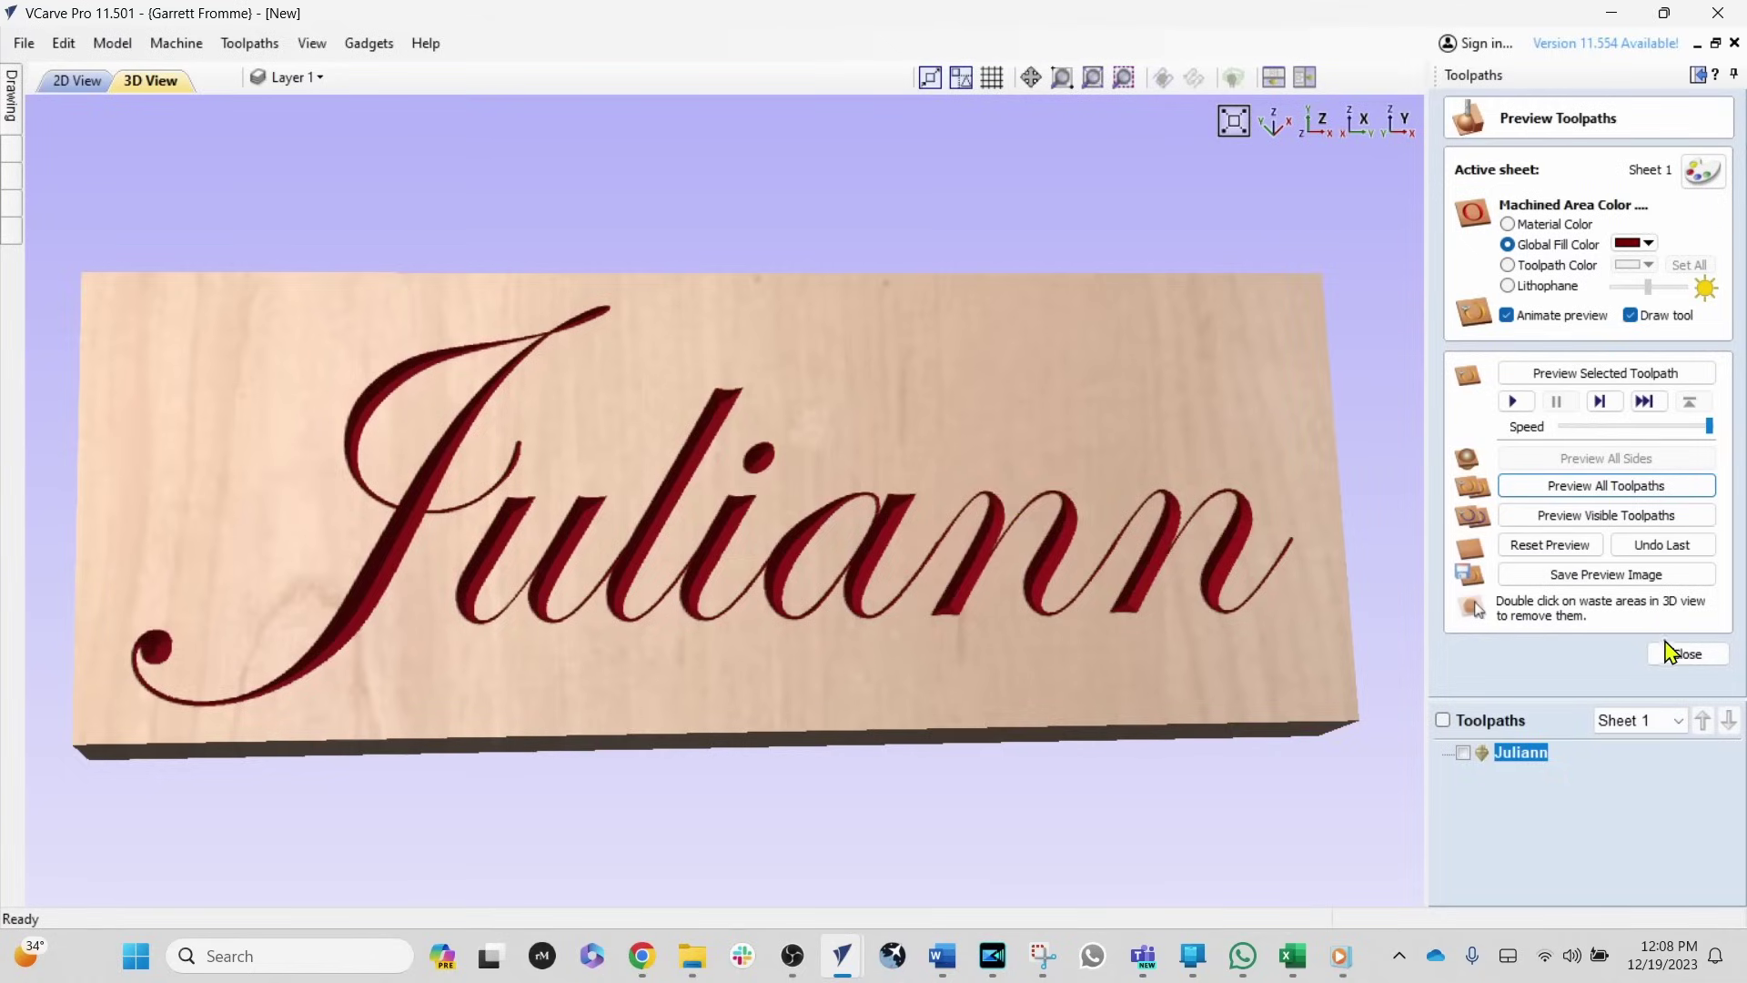
pyautogui.click(1675, 653)
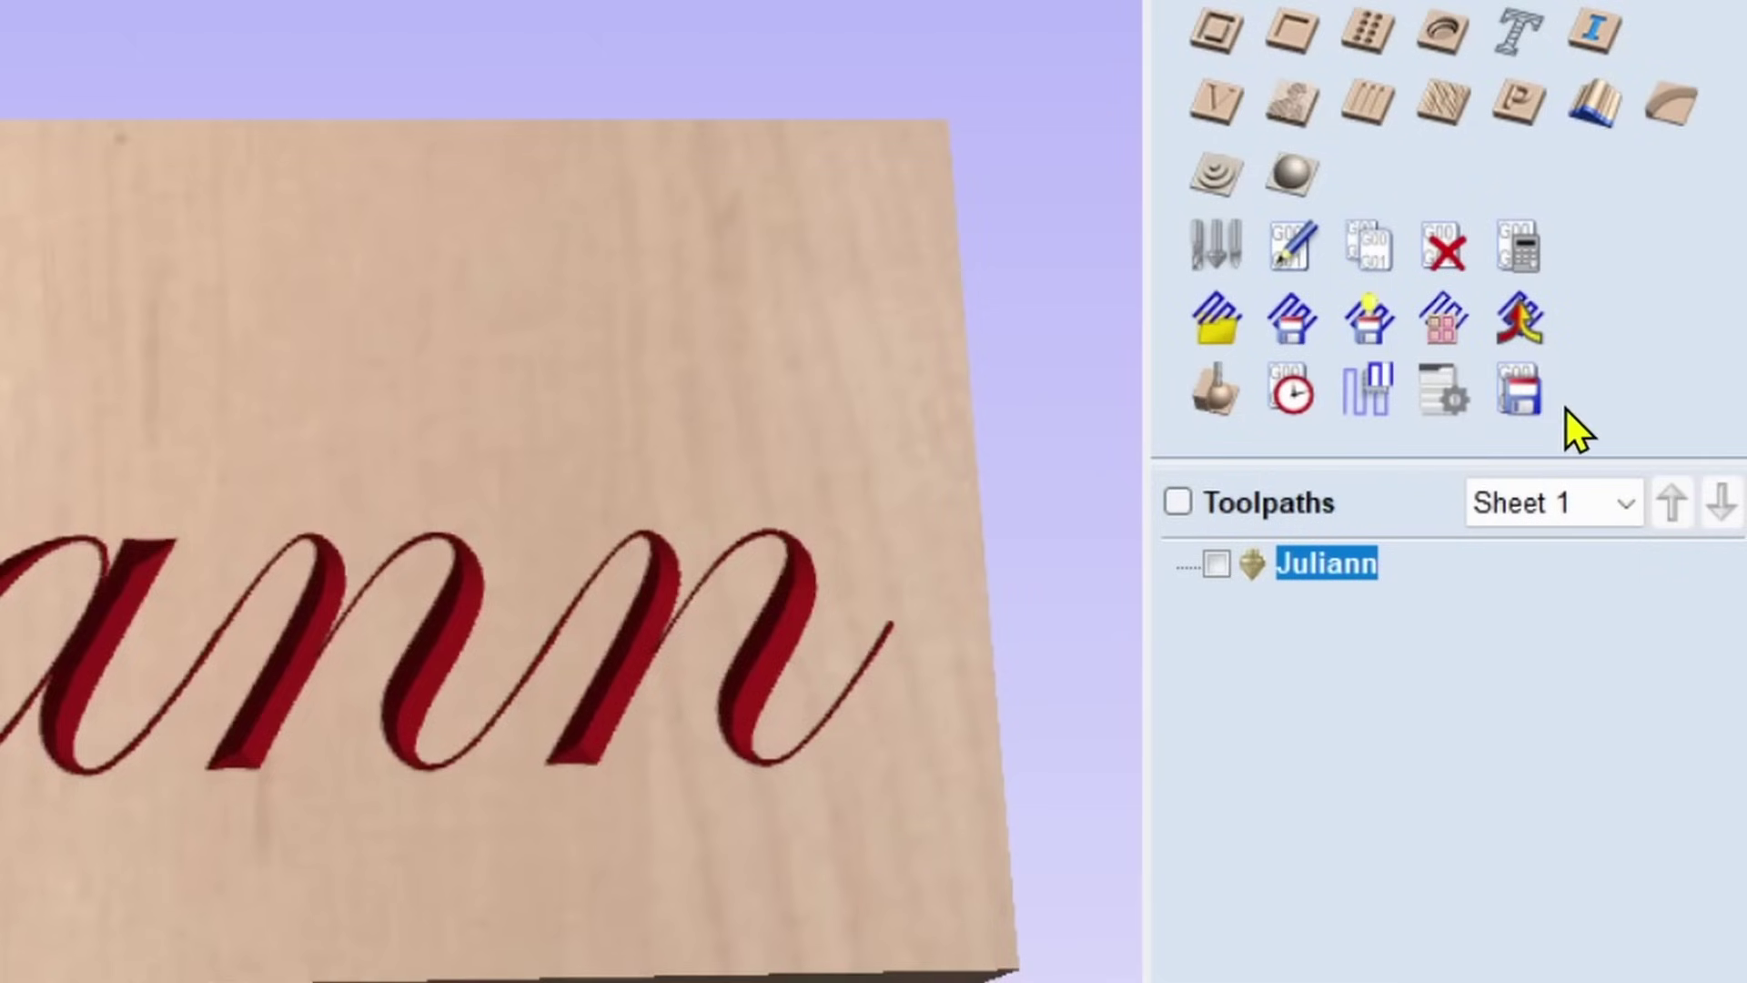
# - Open the options for saving the toolpath
pyautogui.click(1518, 405)
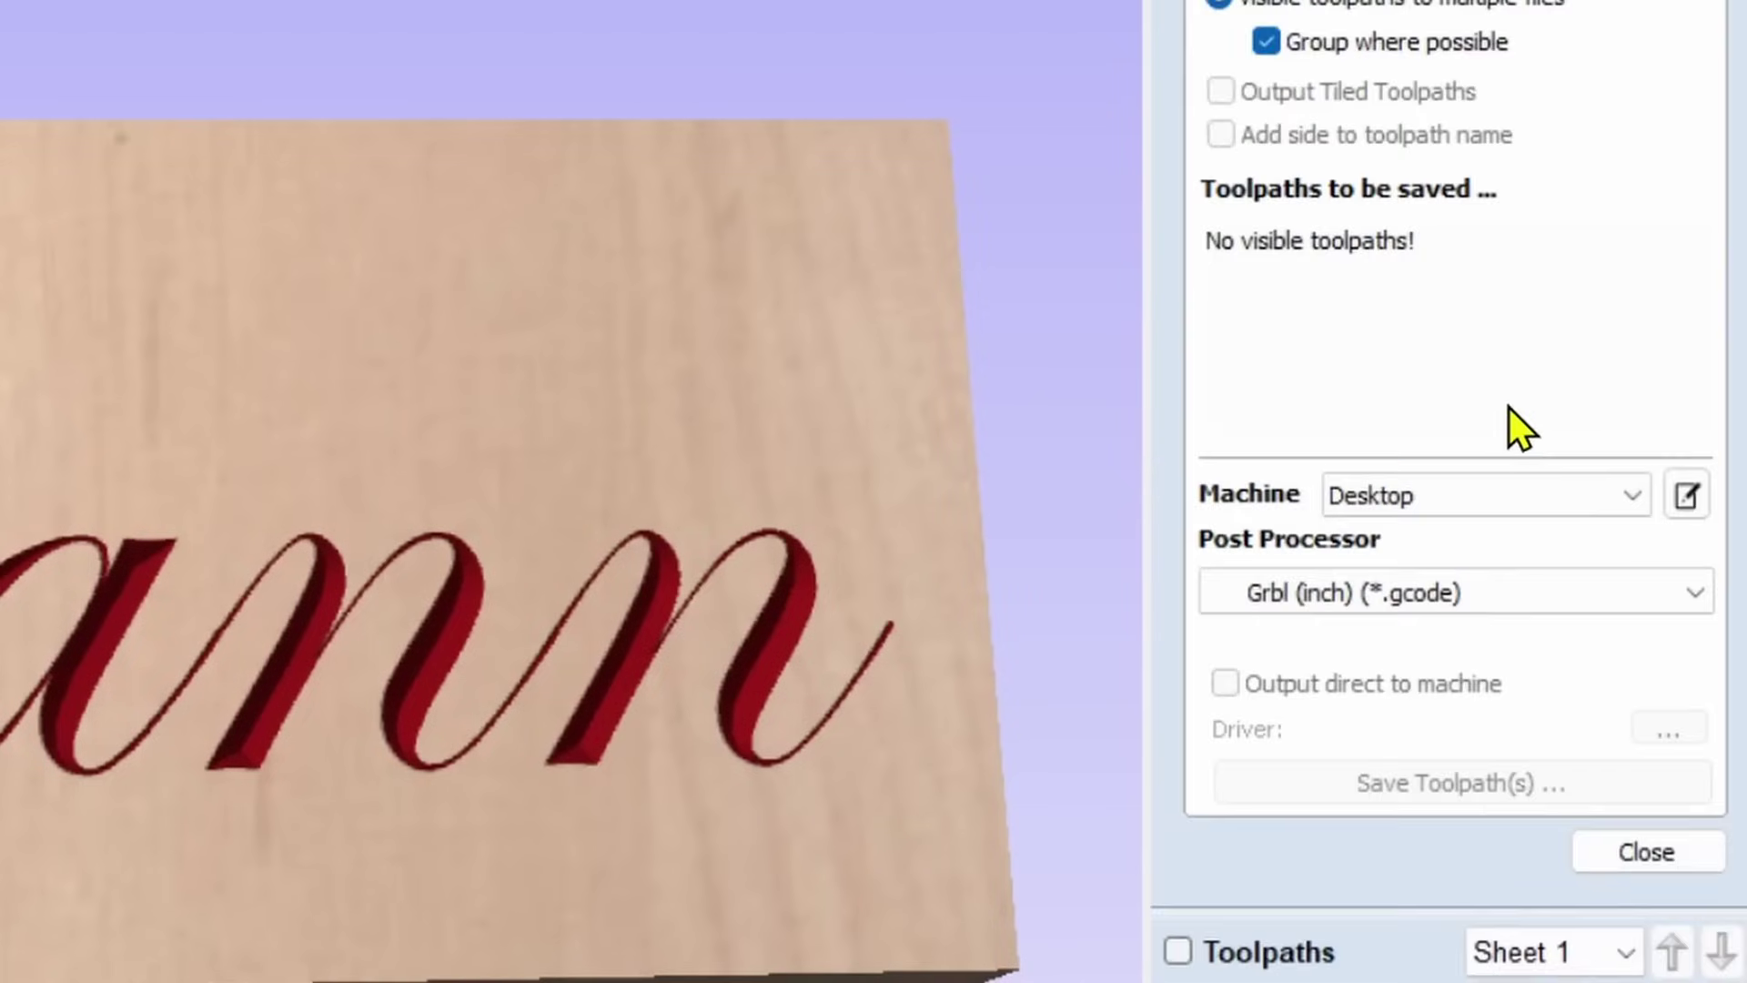